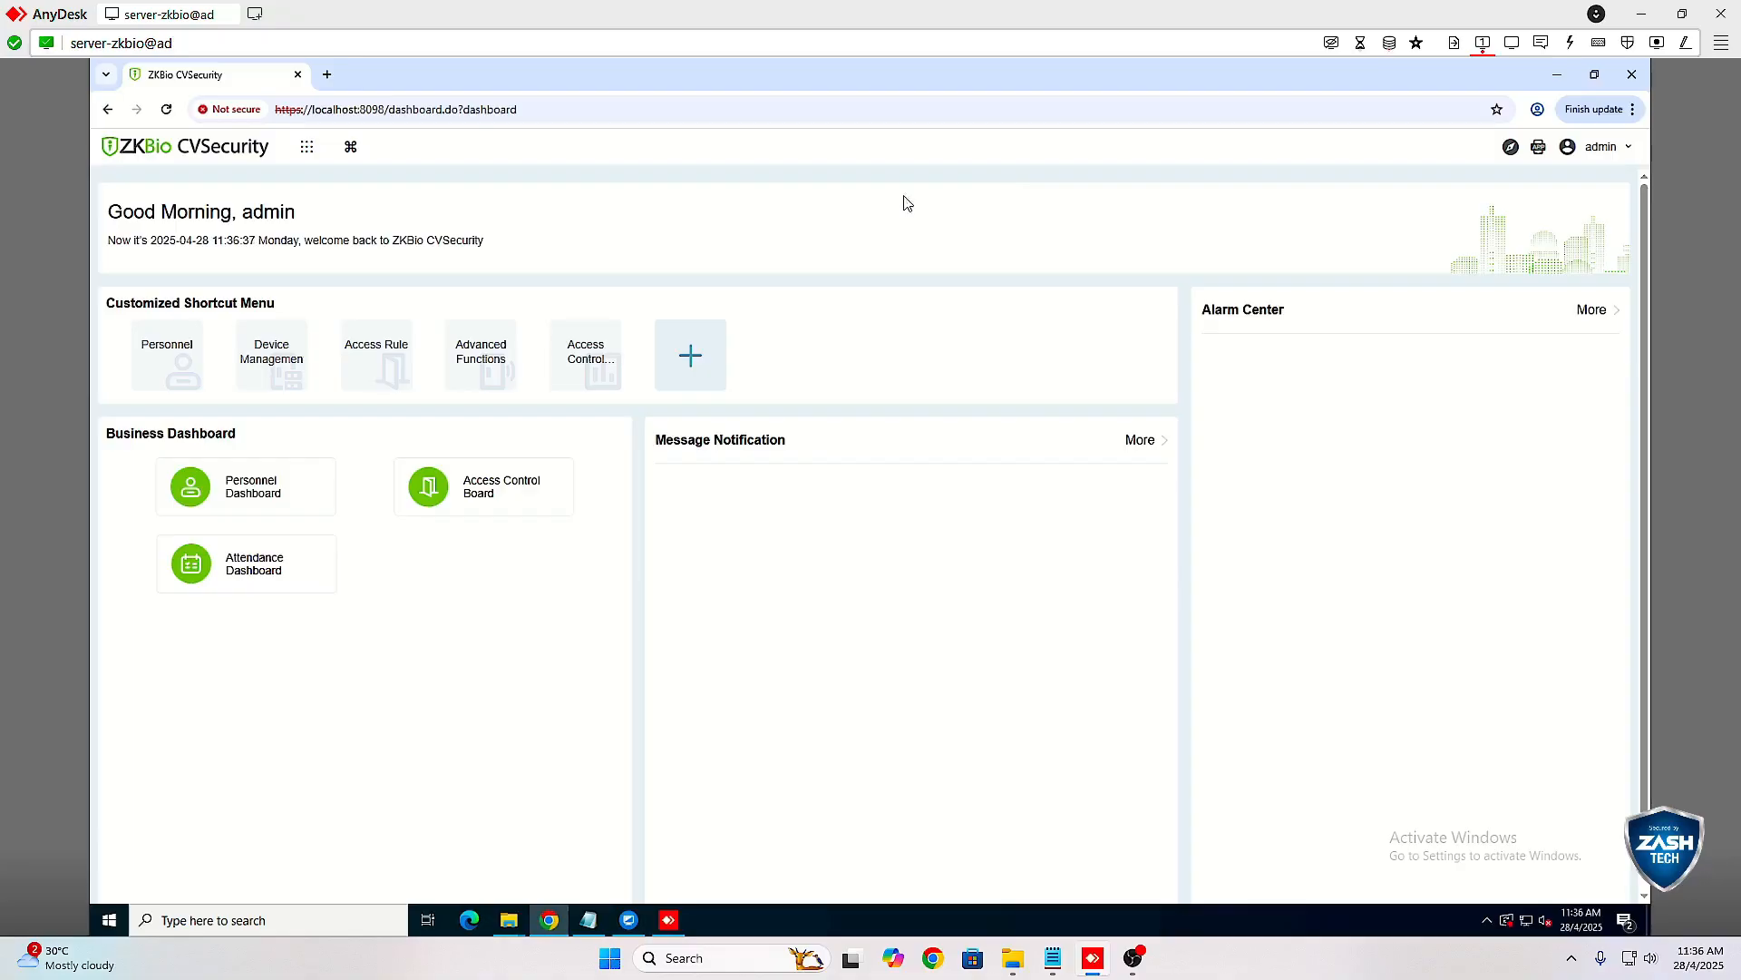
Open the Attendance module and review its timetables, including the timetable details of the HQ Shift.
mouse_move(305, 152)
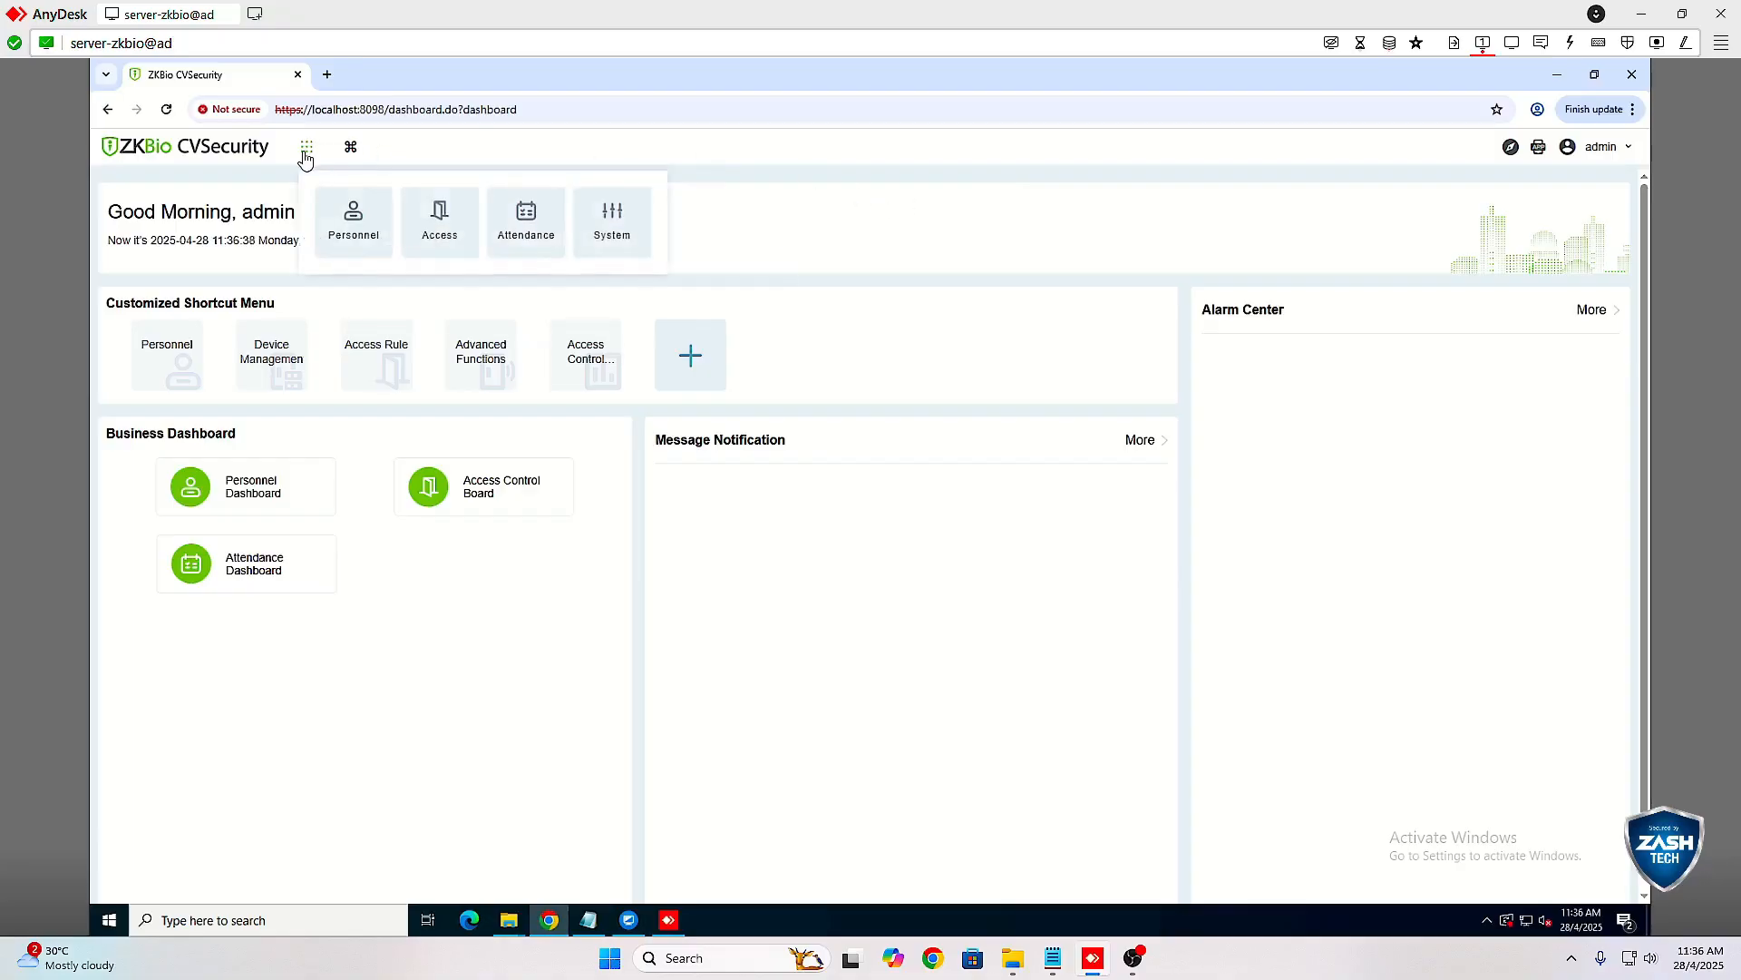
left_click(517, 235)
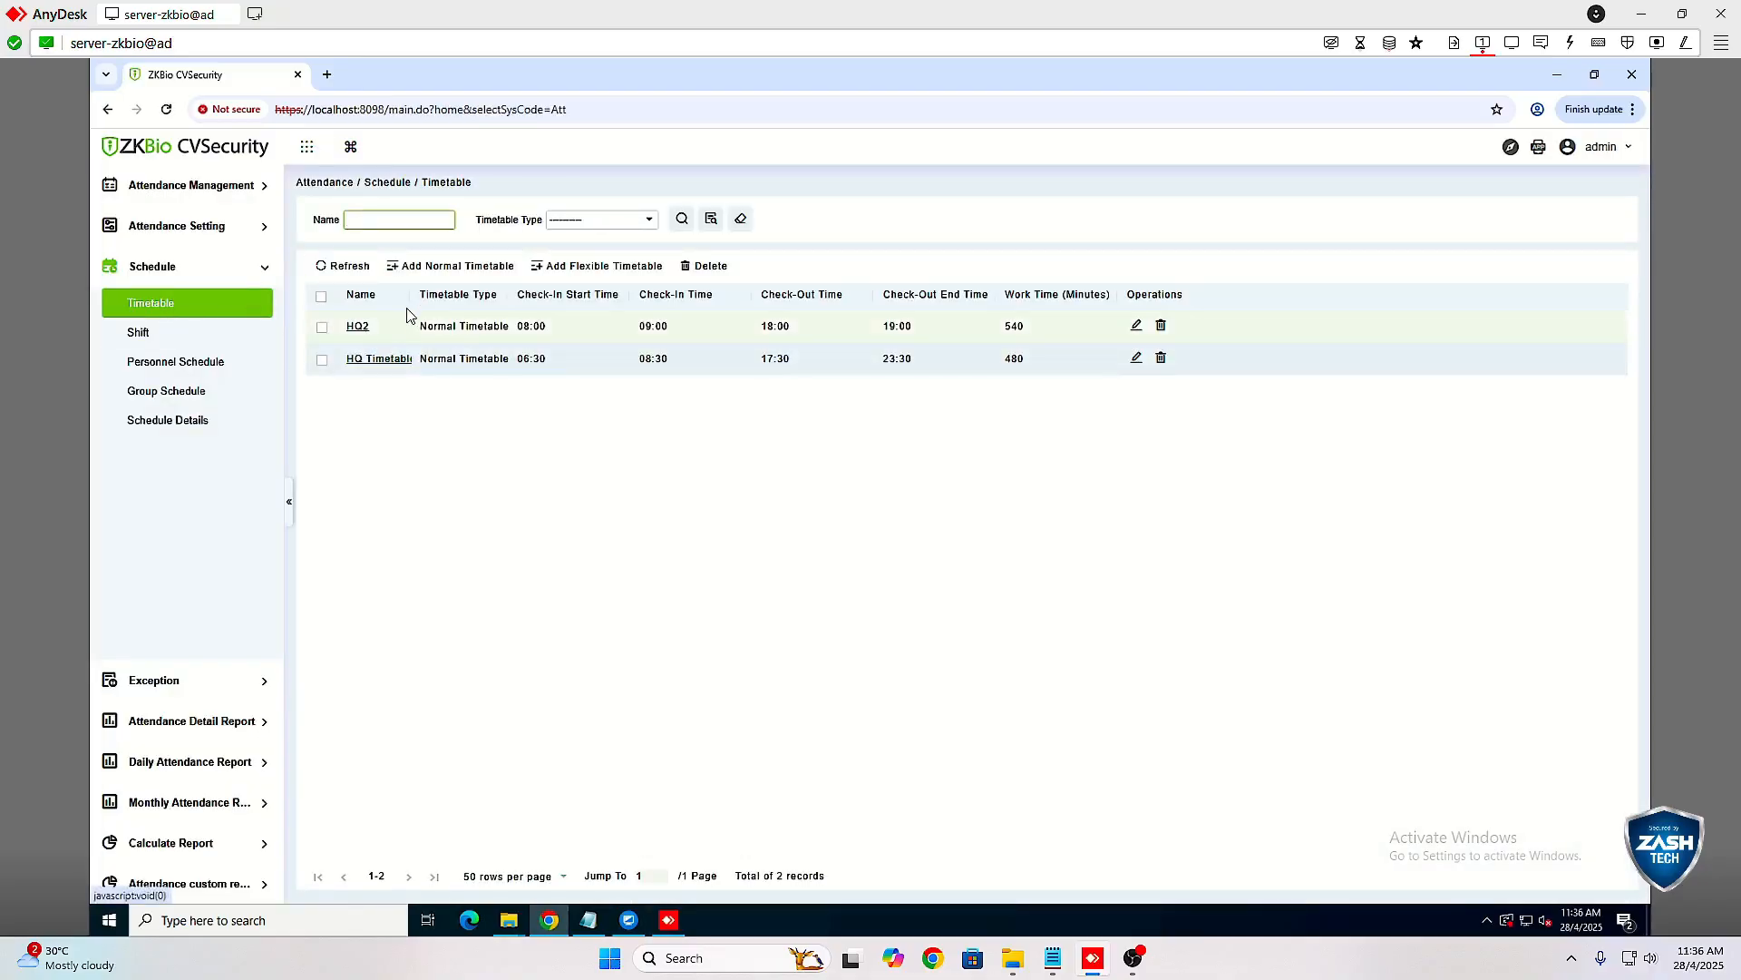
left_click_drag(407, 294, 440, 294)
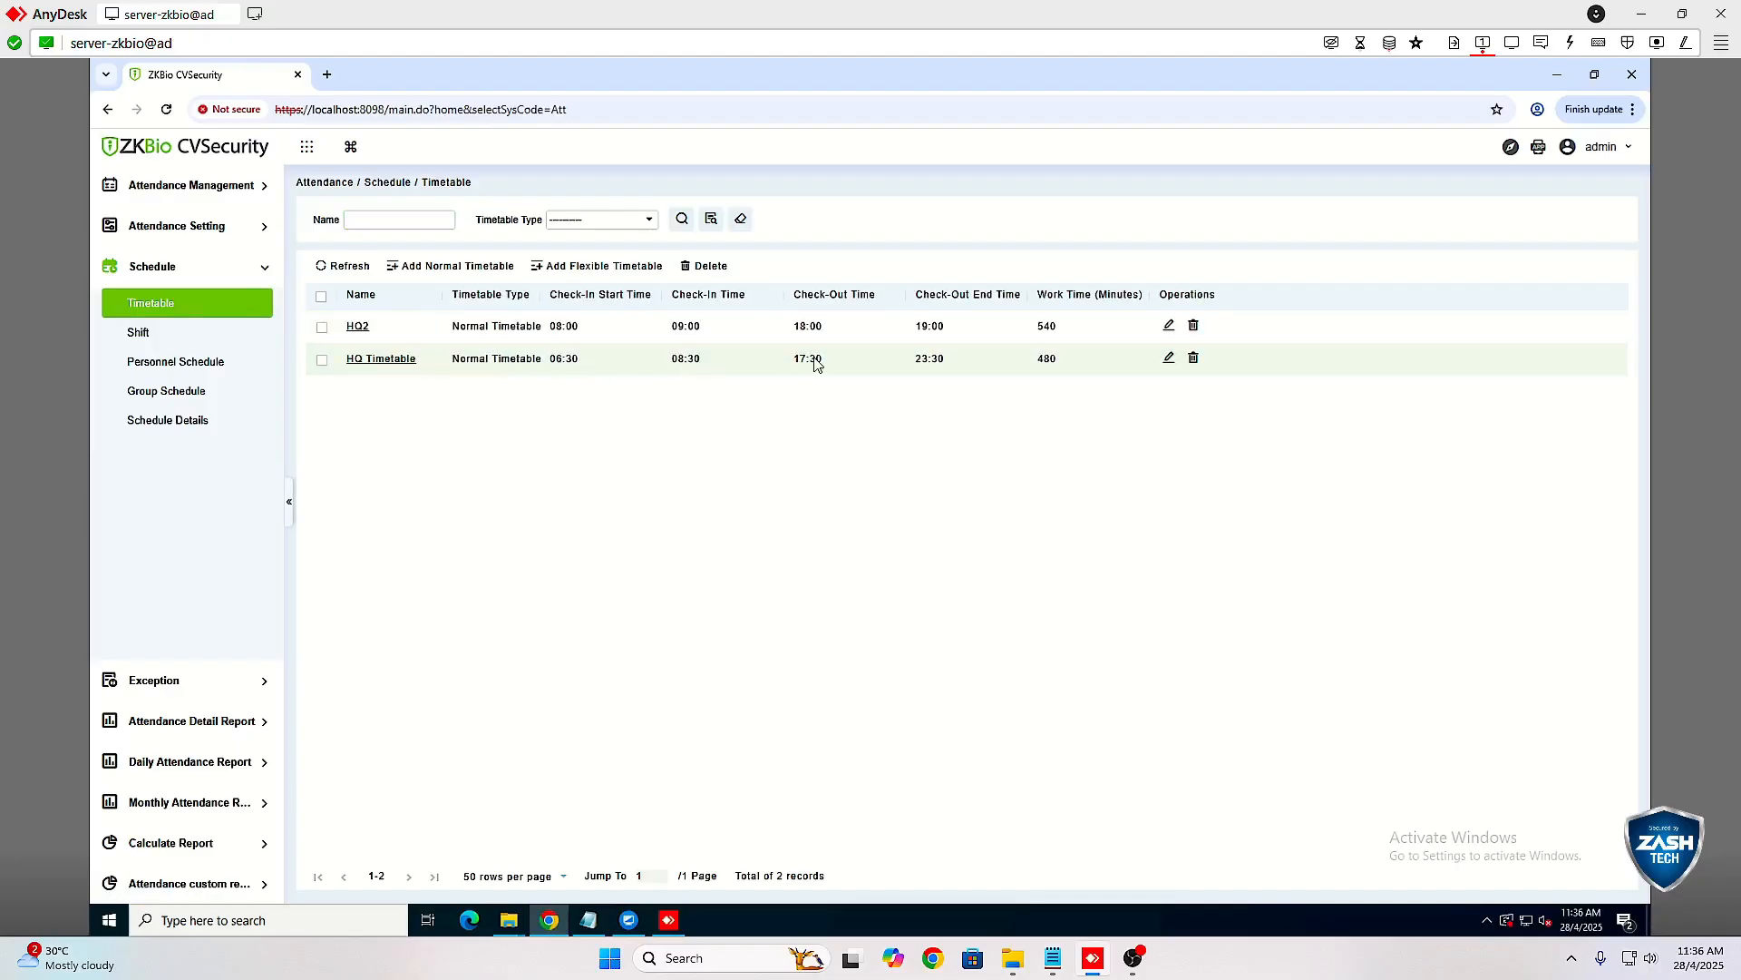
left_click(179, 336)
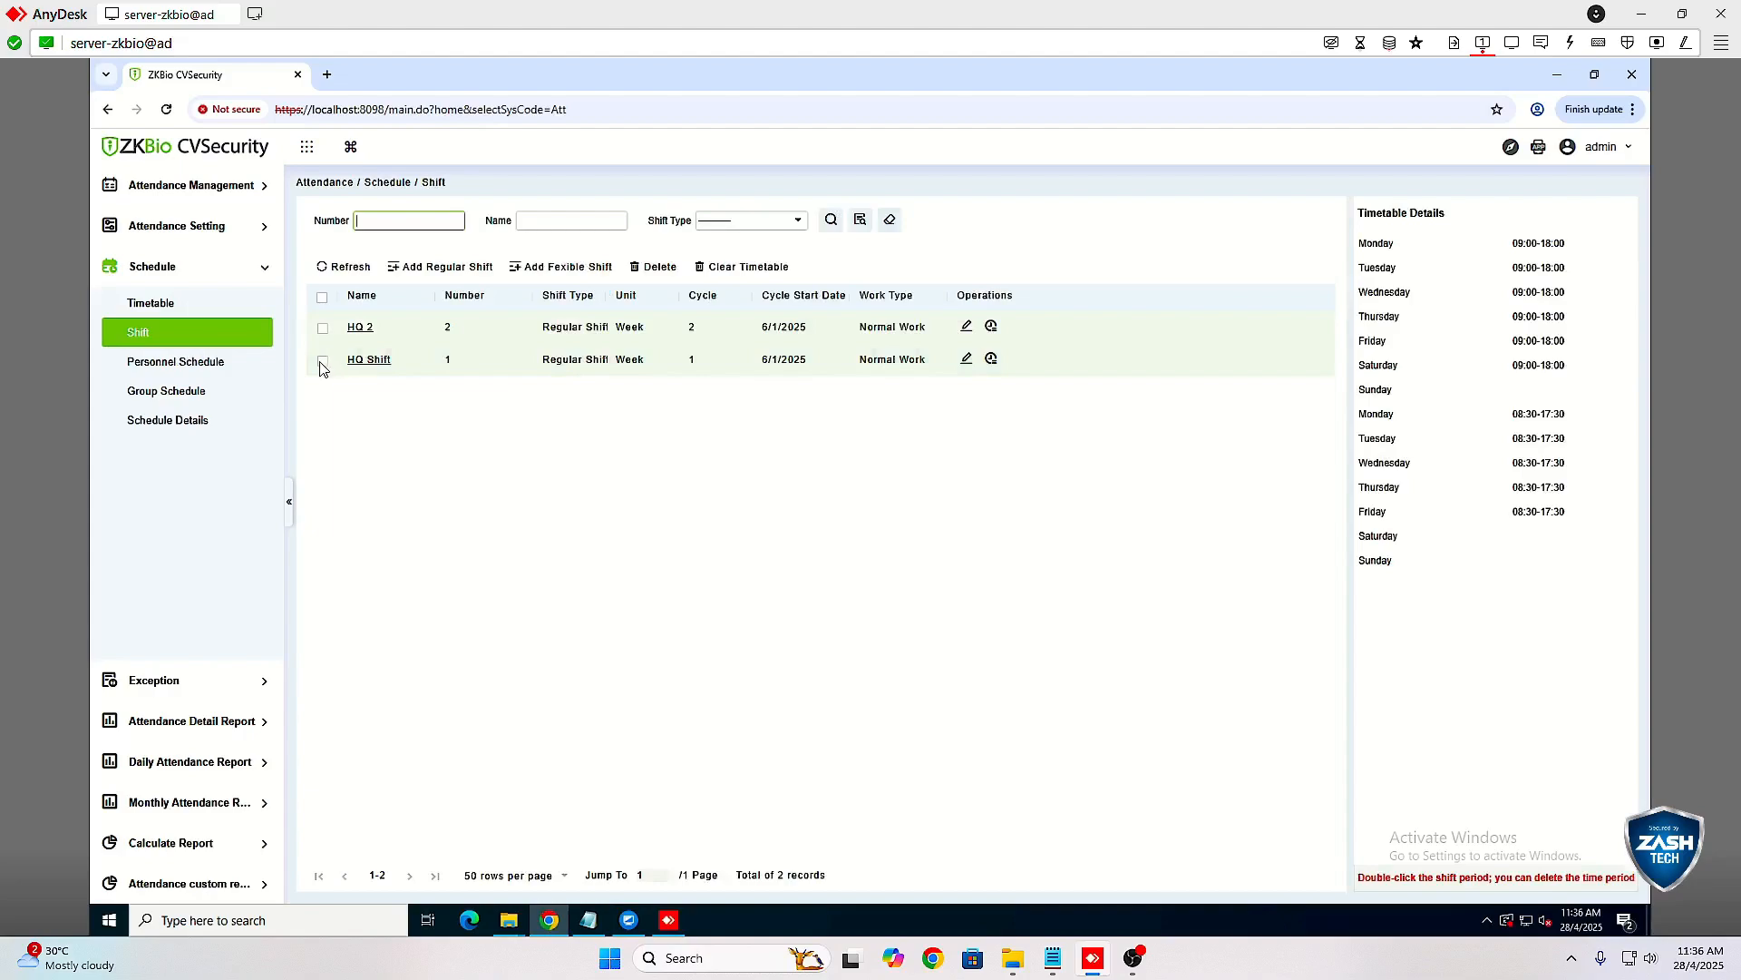
left_click(322, 363)
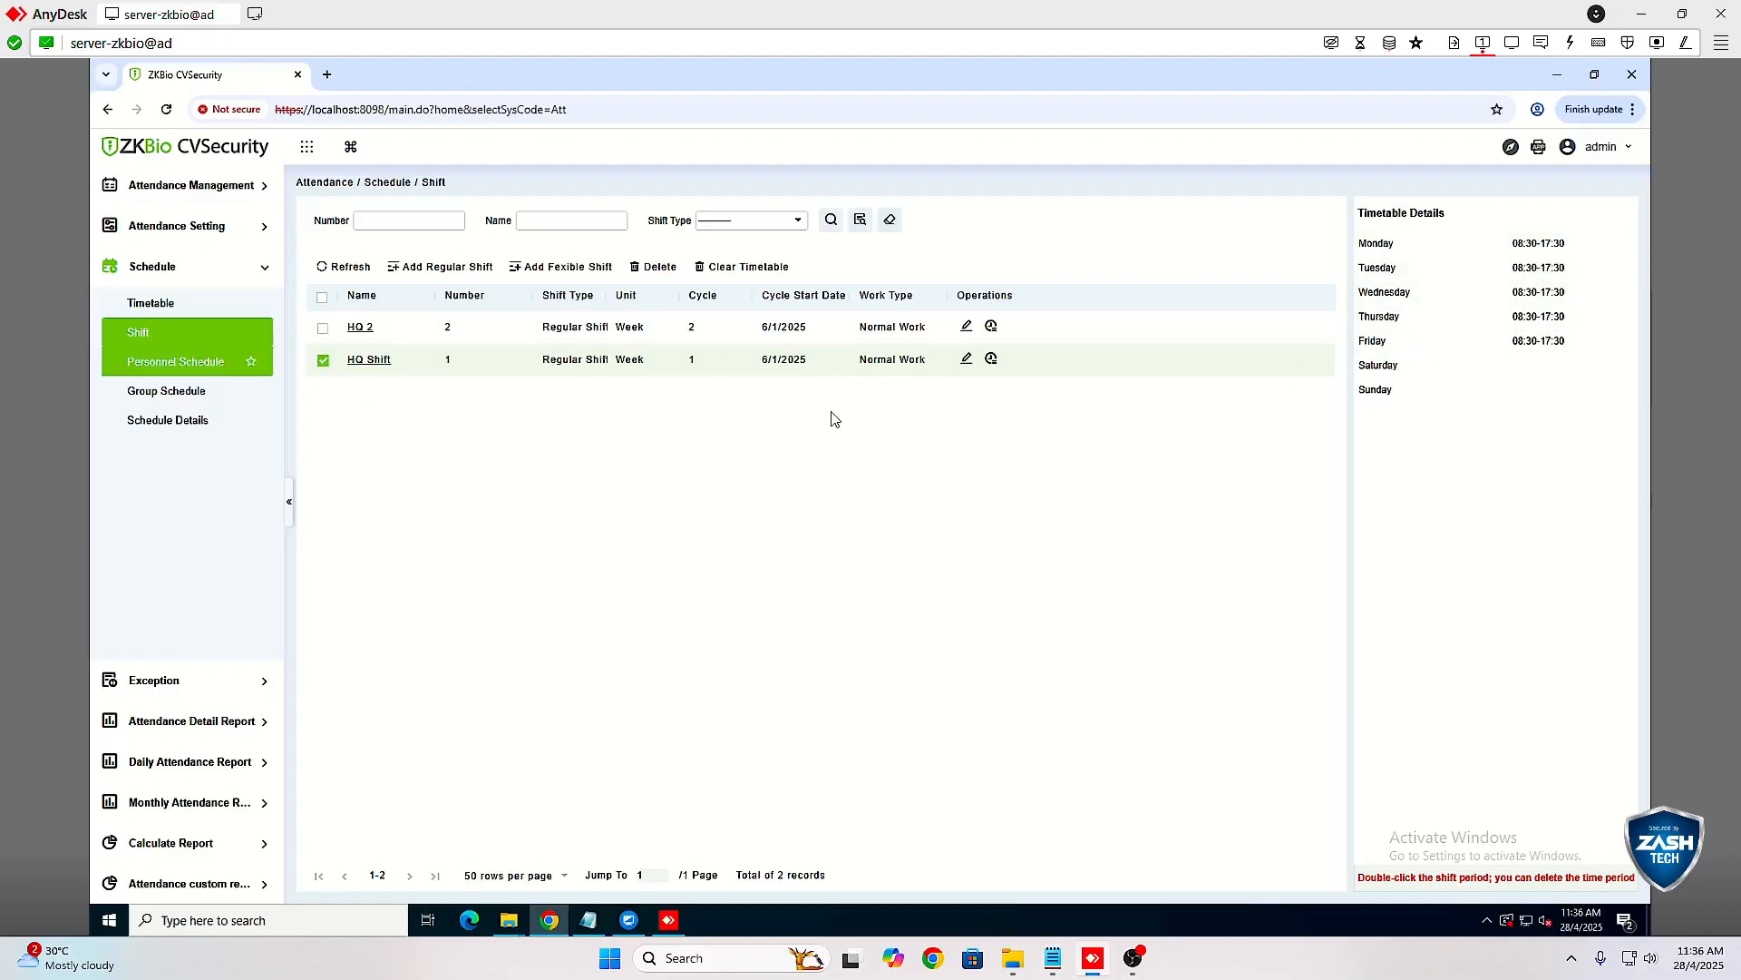
Create a new personnel group named HQ under Group Schedule.
left_click(203, 392)
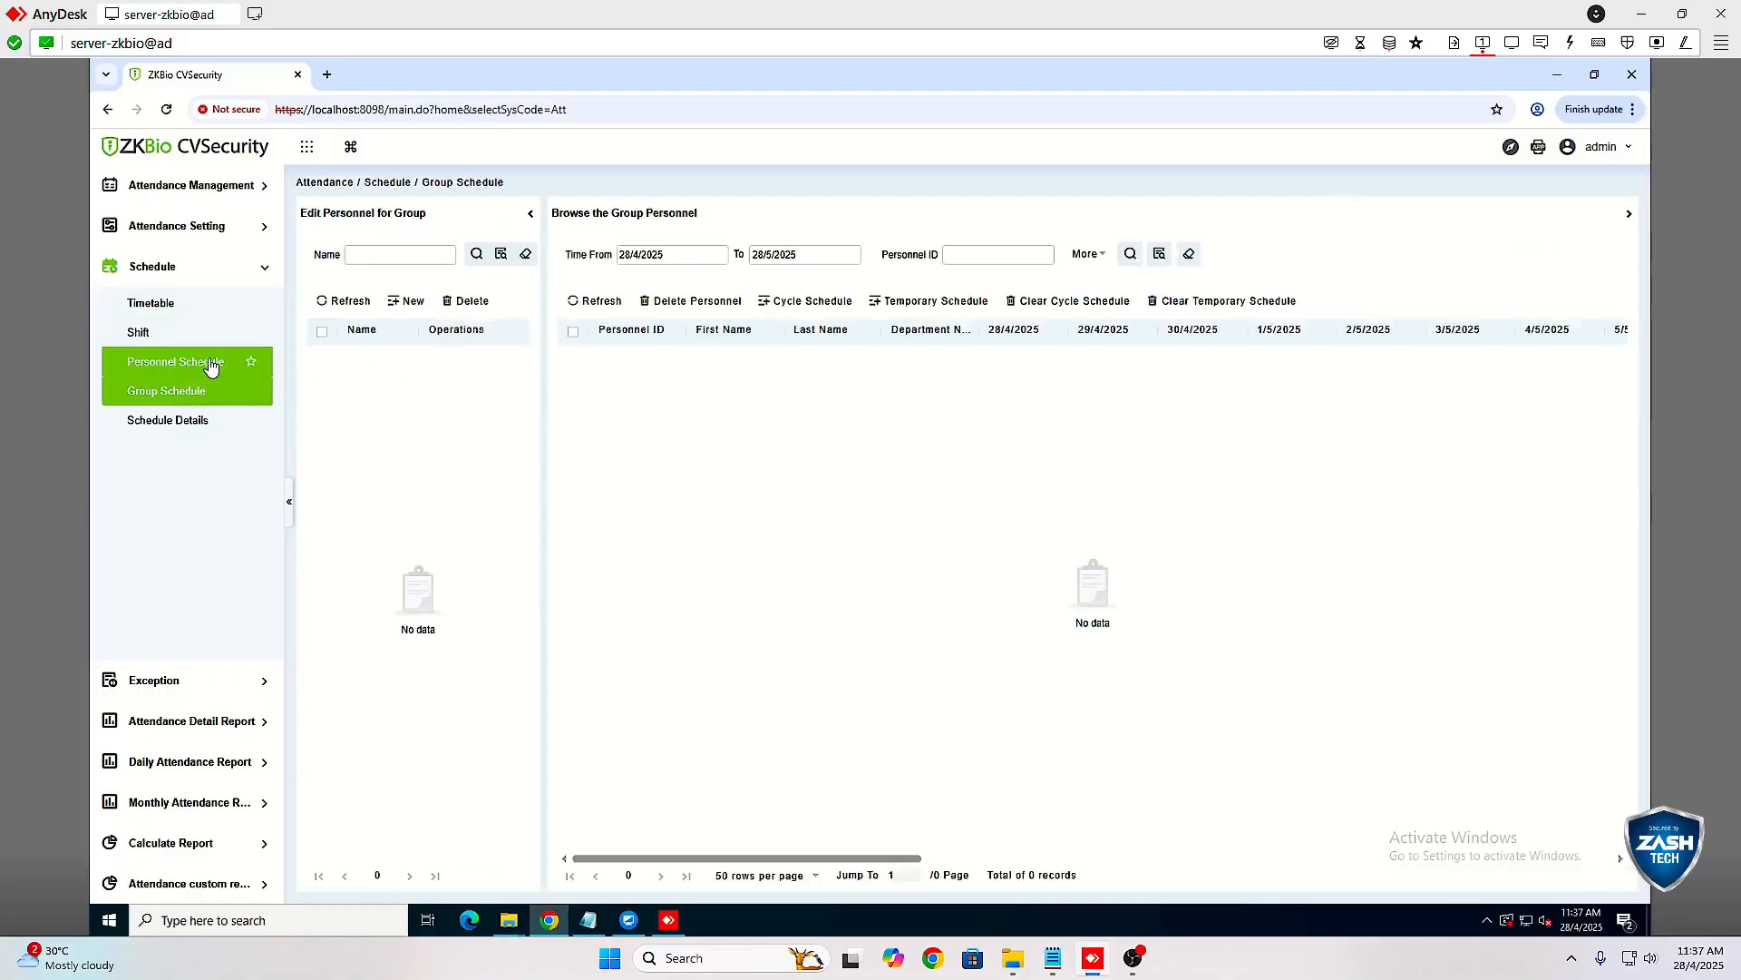
left_click(214, 362)
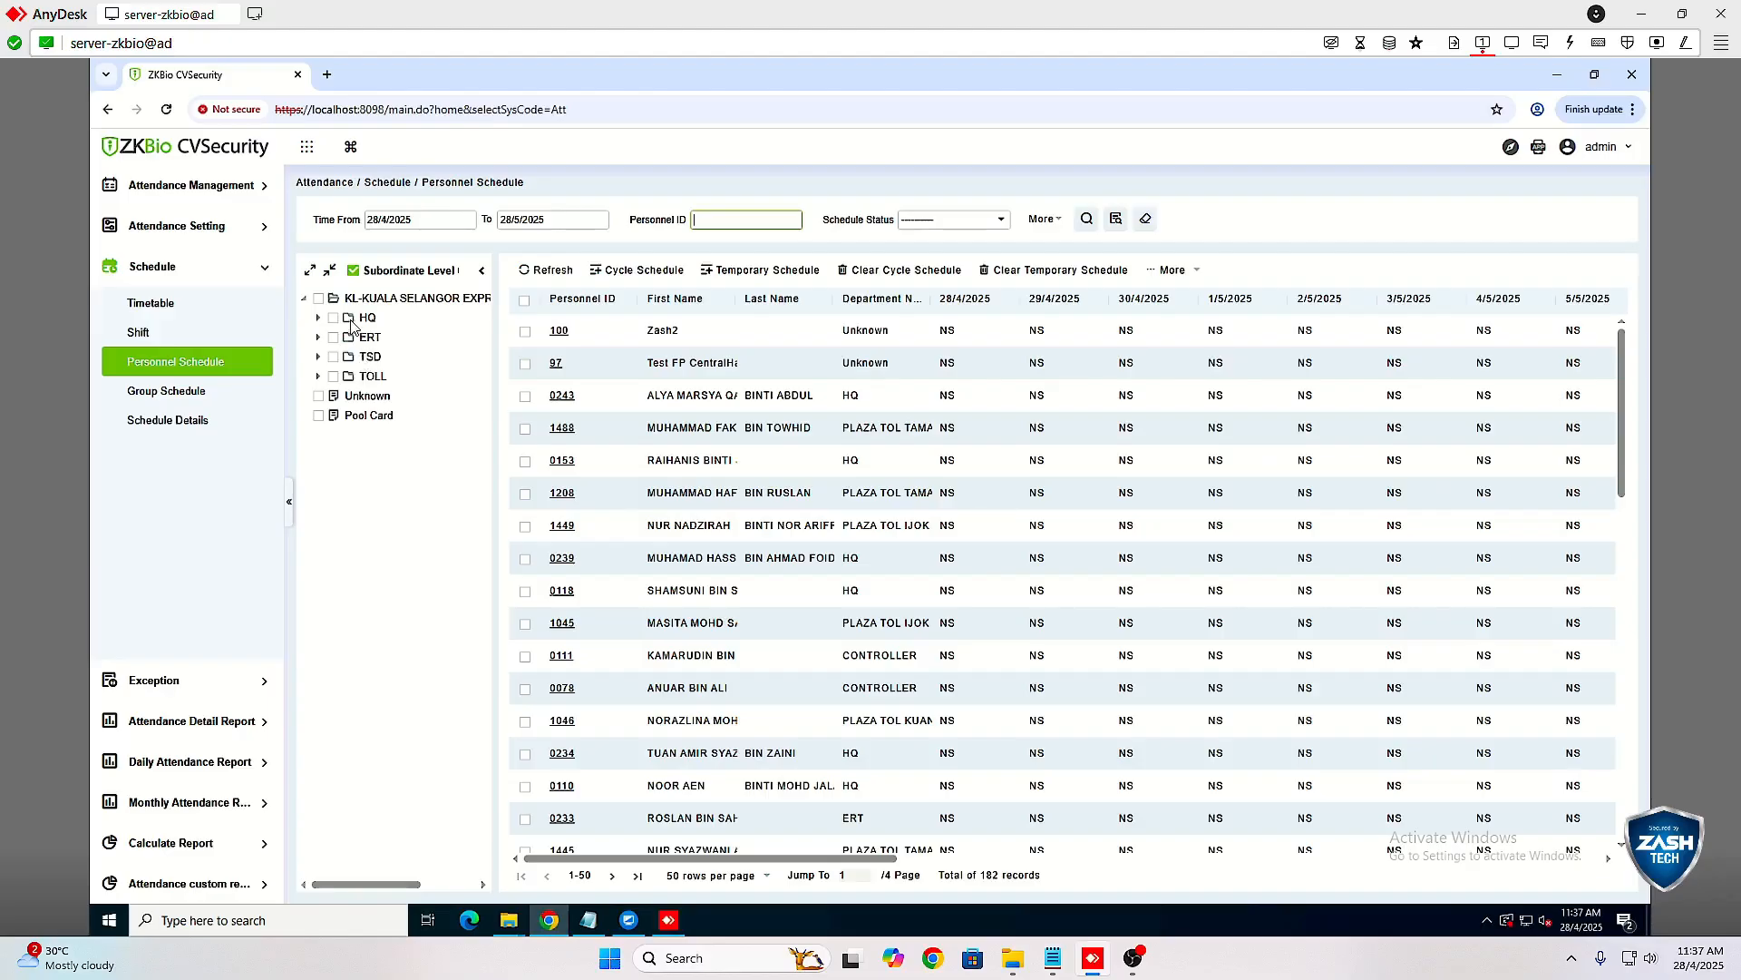
left_click(195, 394)
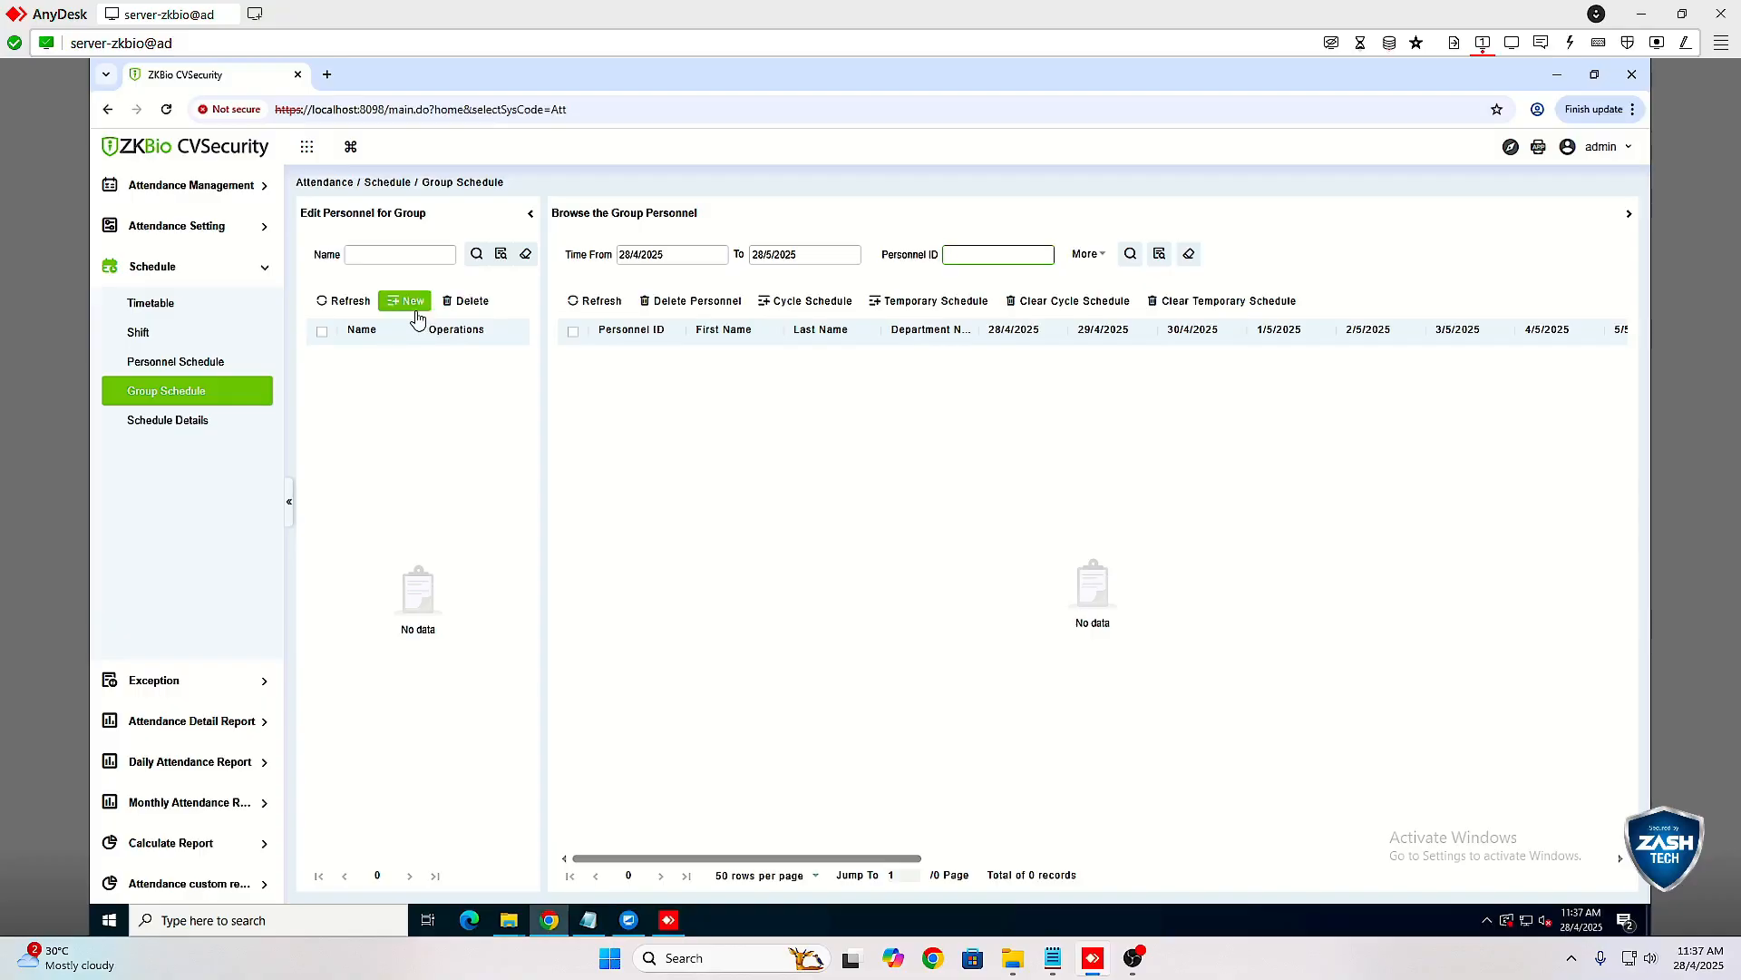
left_click(412, 302)
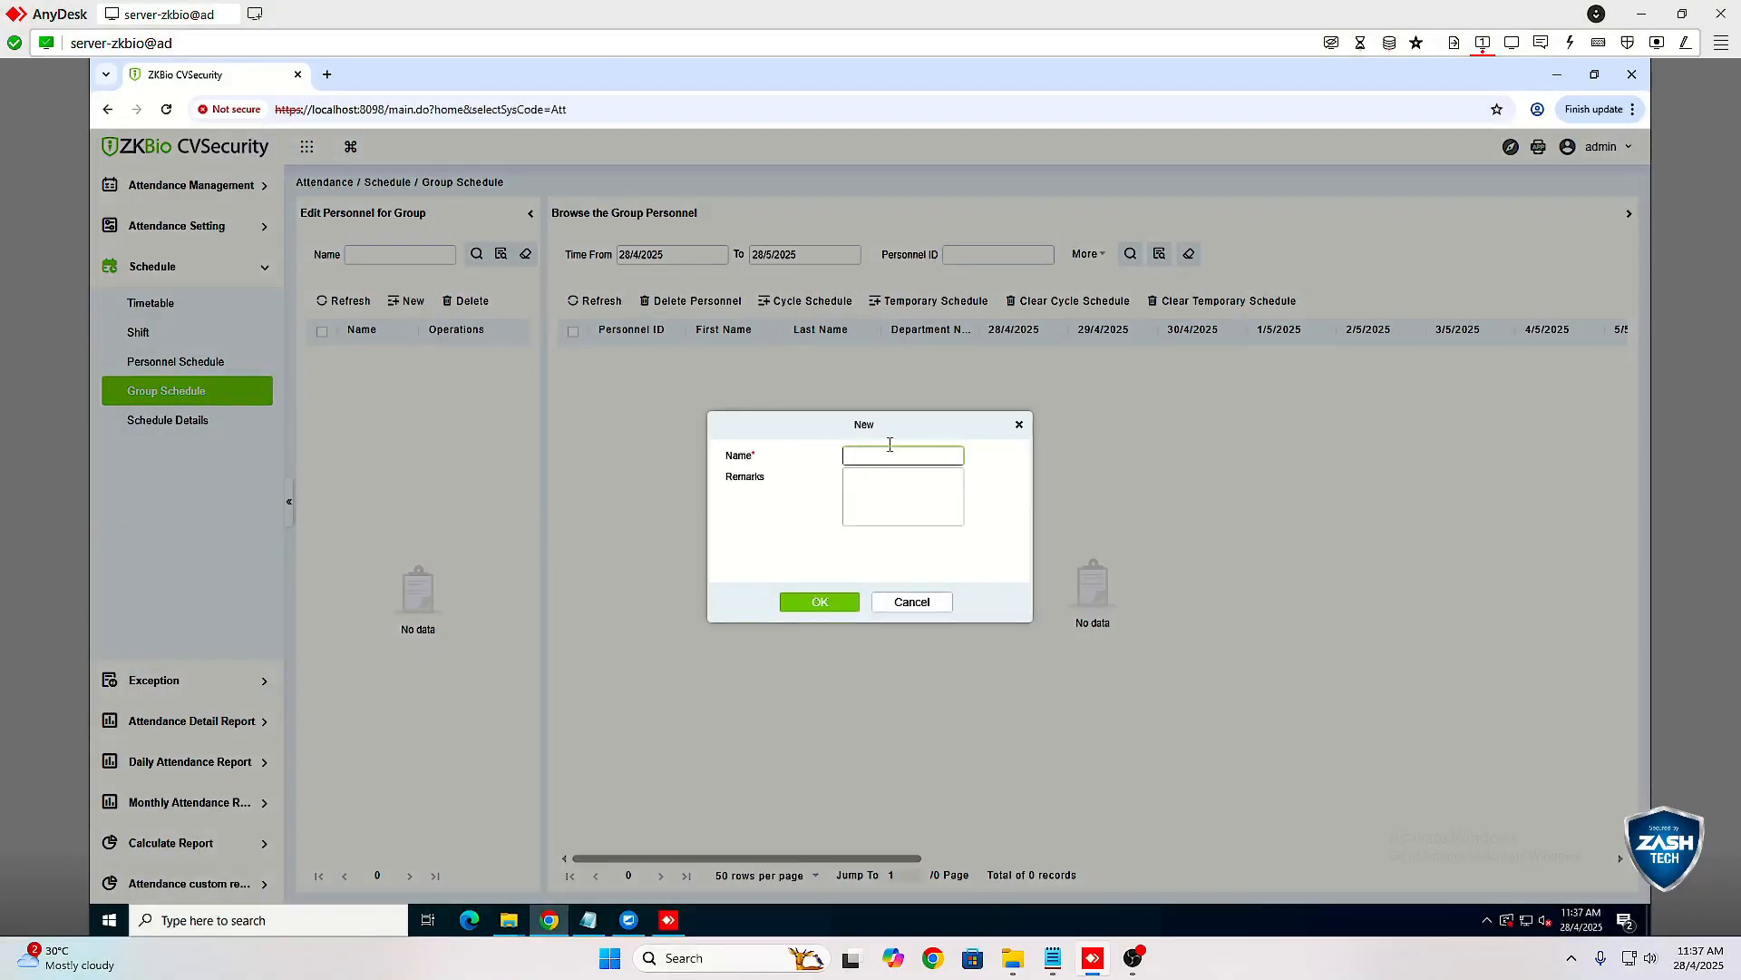
type("HQ")
left_click(819, 603)
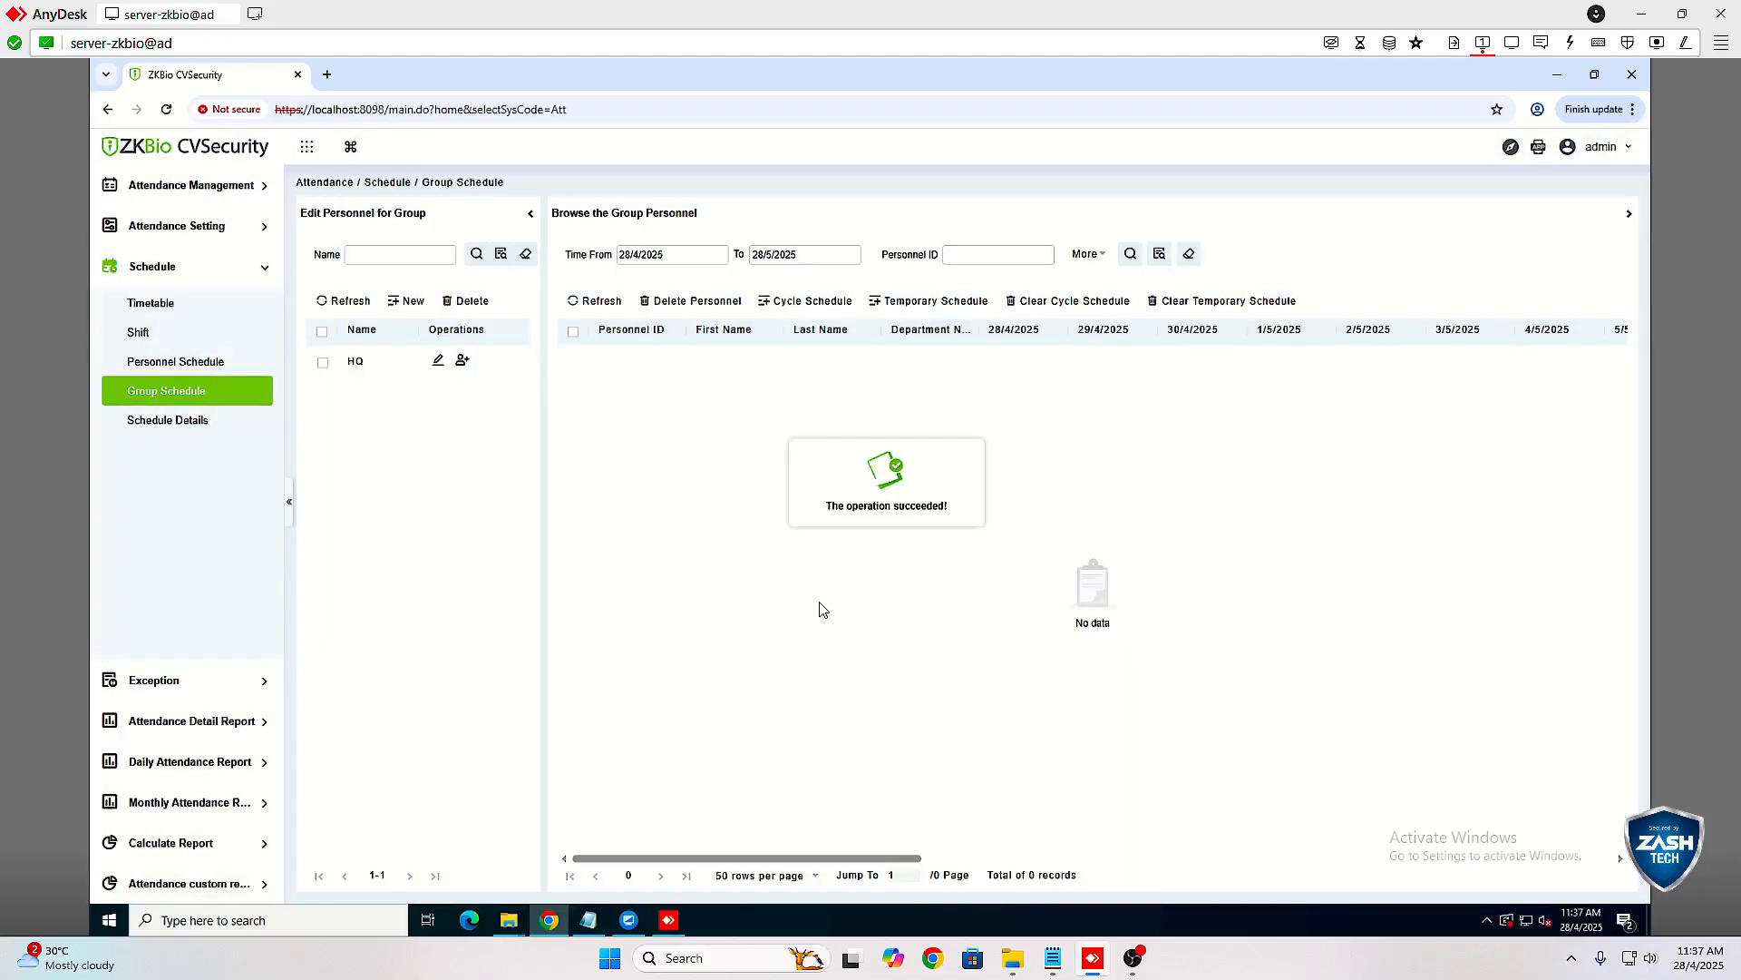
Add all personnel of the HQ department to the HQ group, listing 100 rows per page to include everyone.
left_click(463, 362)
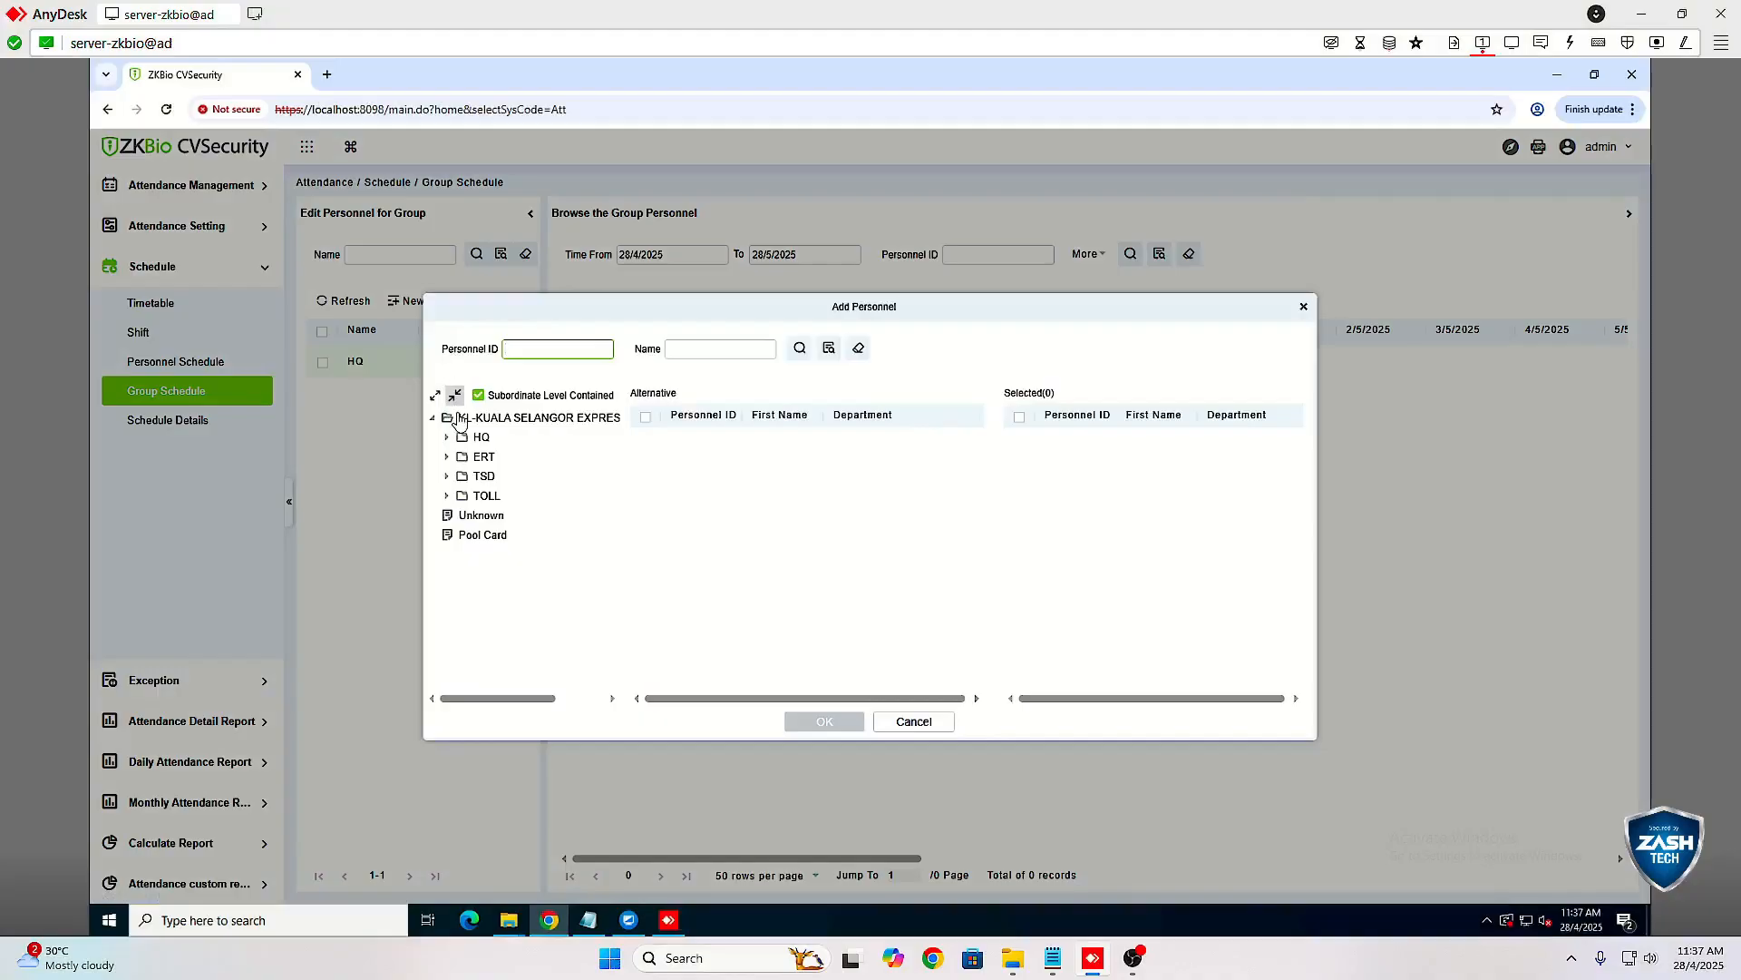
left_click(478, 439)
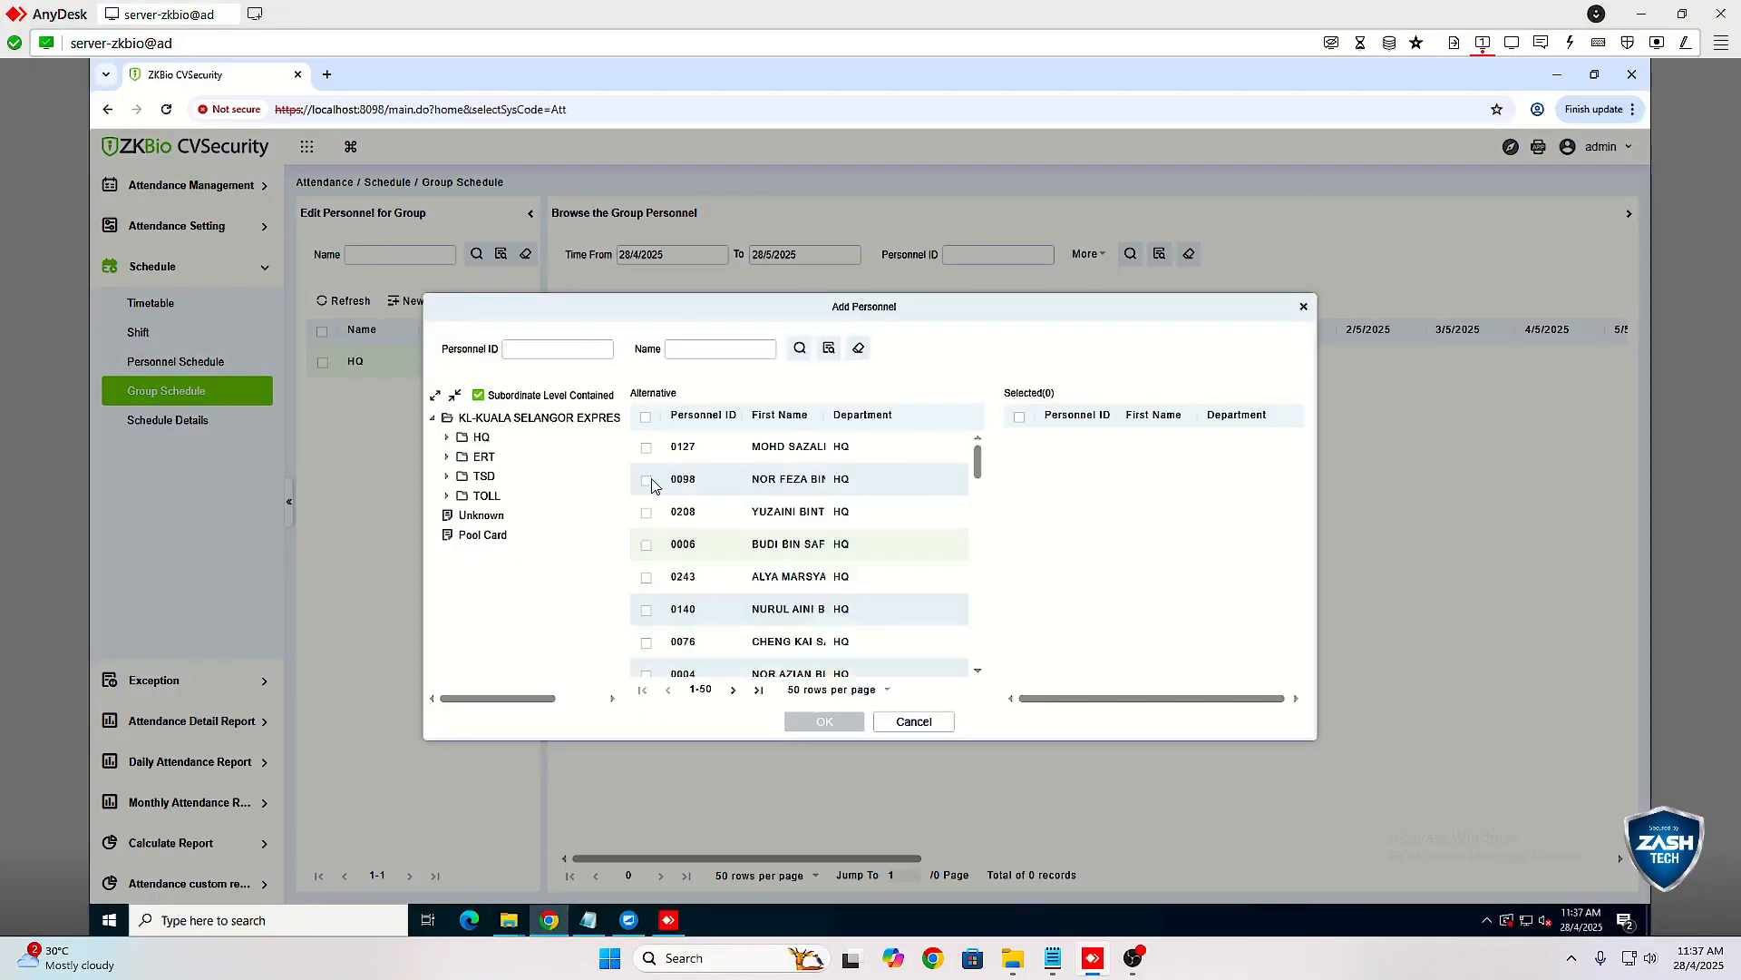
left_click(648, 418)
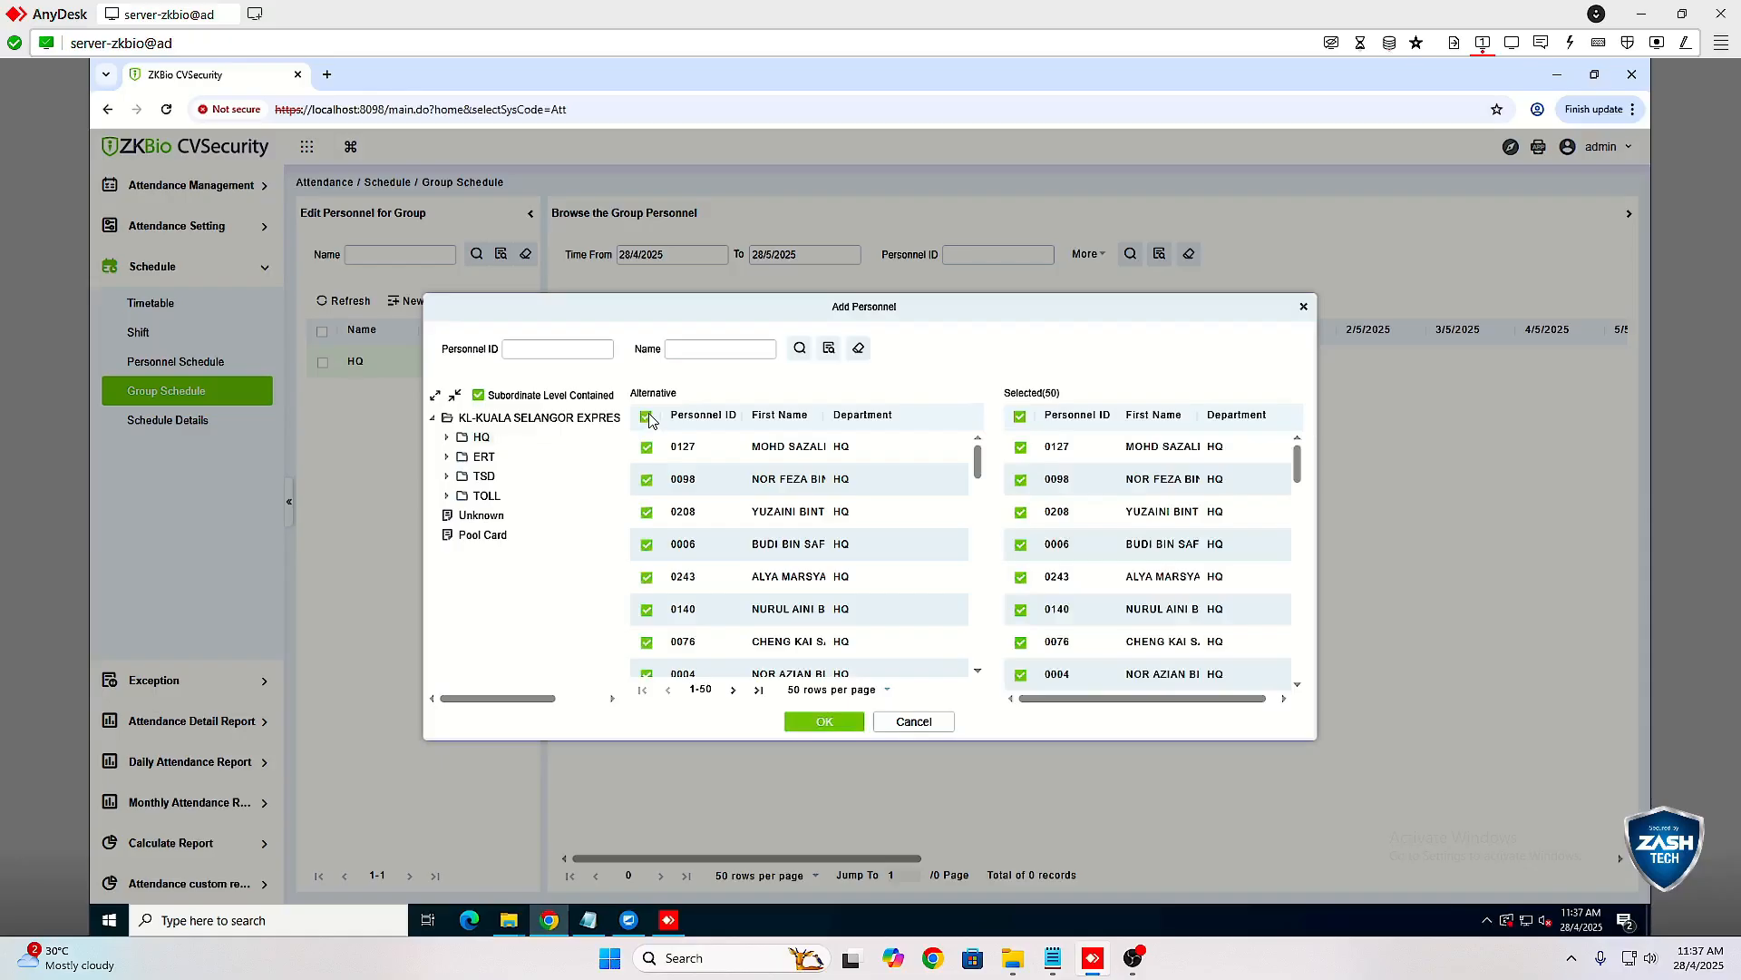
left_click(648, 418)
scroll(758, 544, "down", 8)
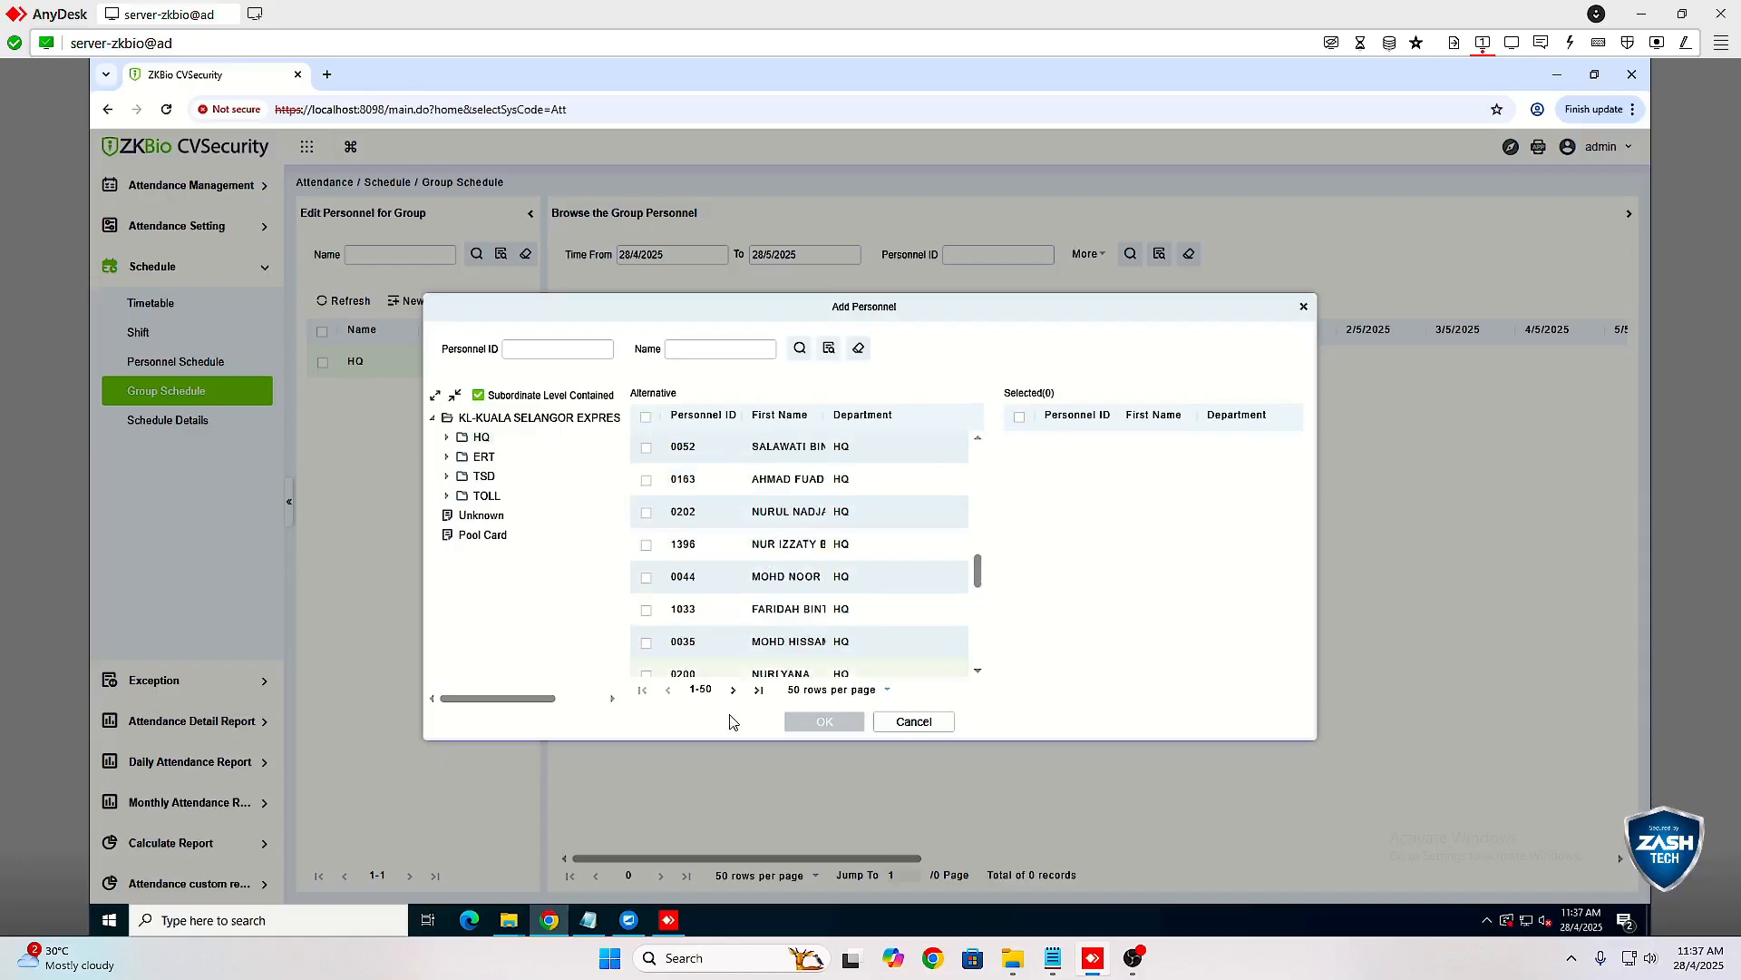
left_click(800, 691)
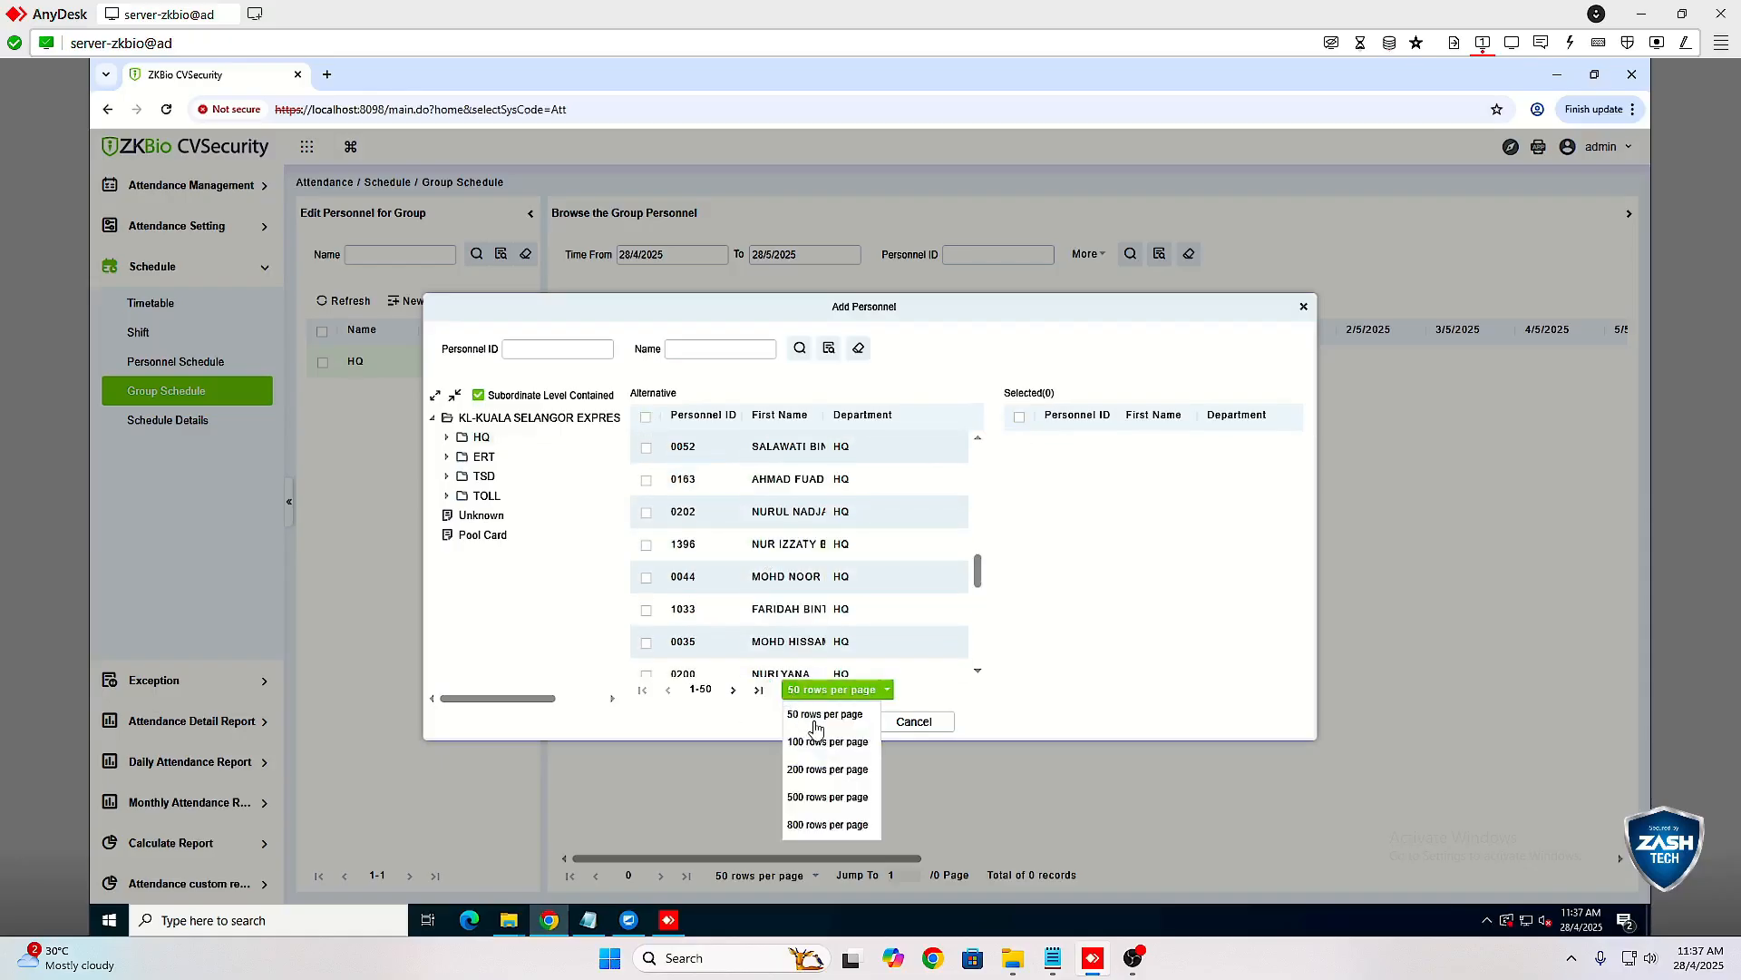
left_click(822, 742)
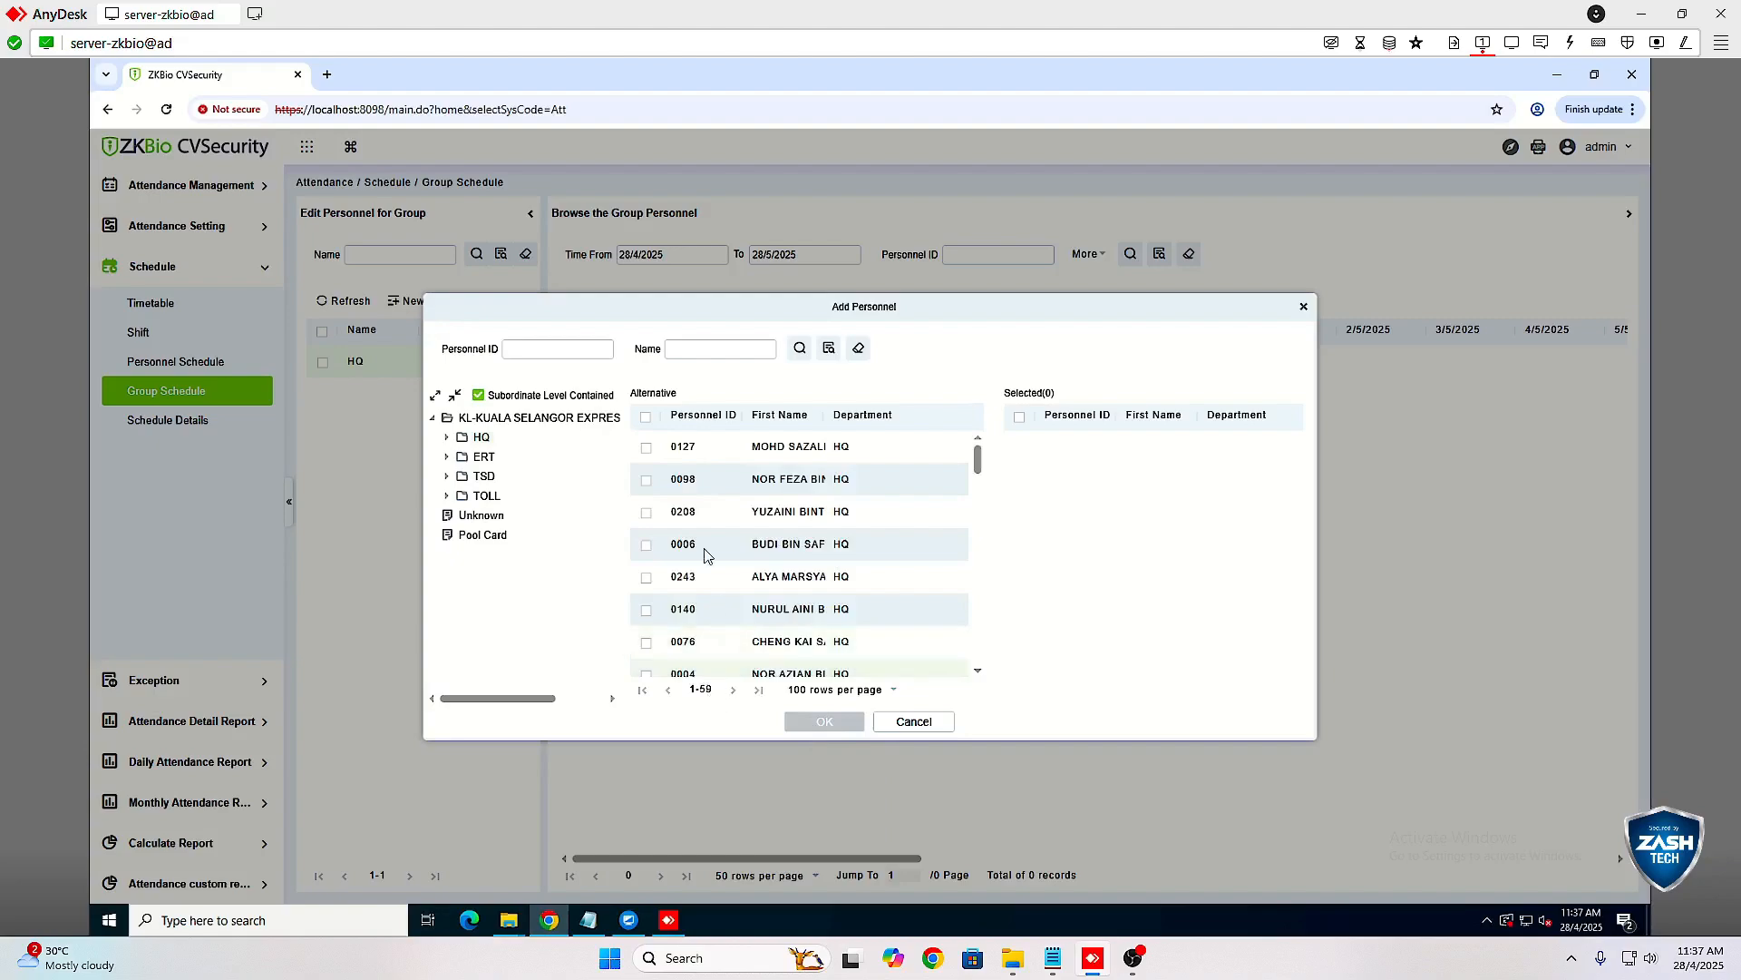
left_click(646, 417)
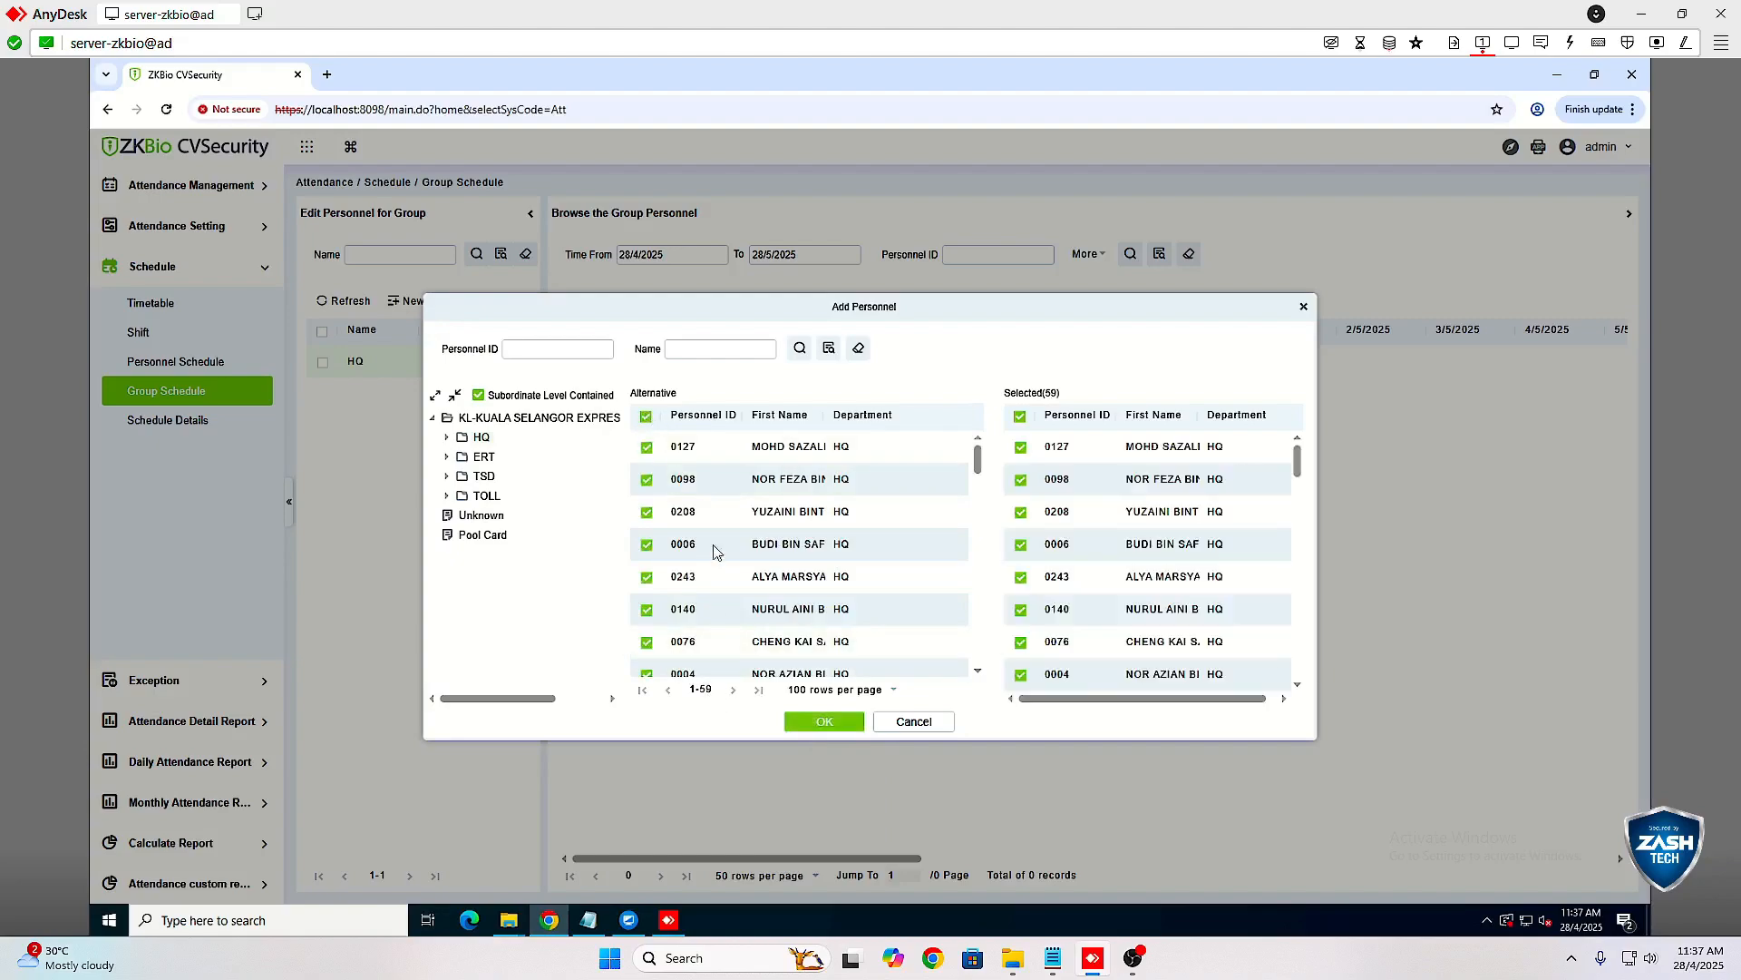
left_click(824, 723)
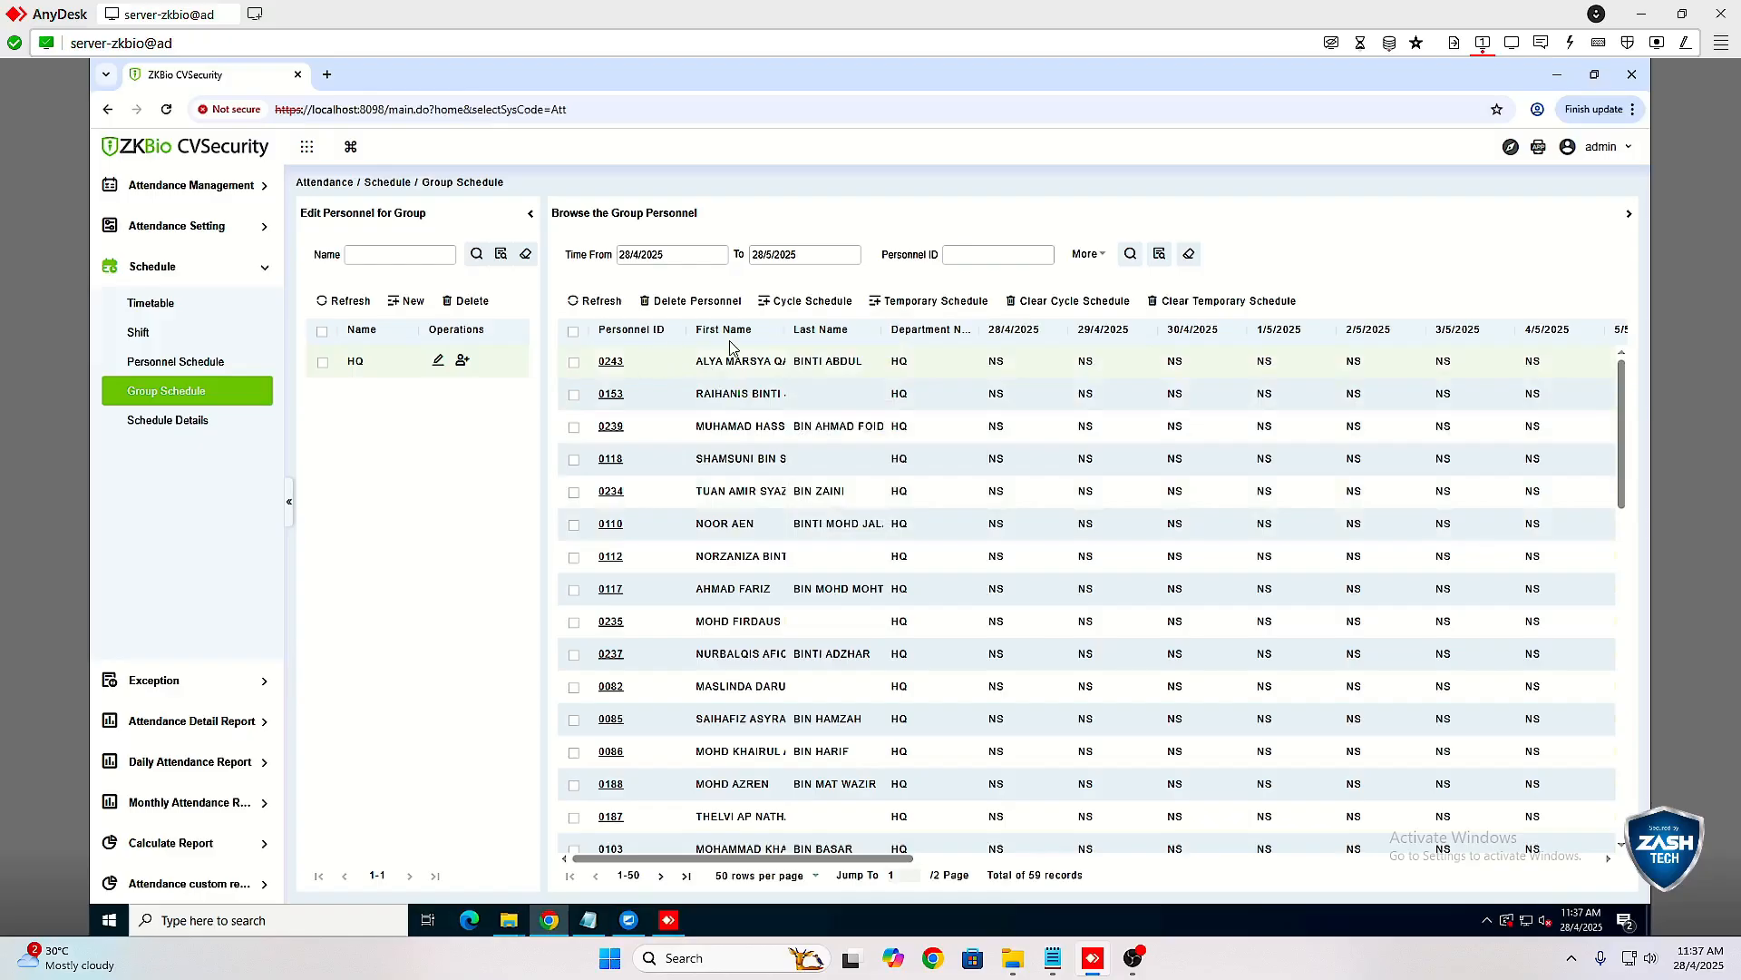
Review the HQ group's personnel list through to its last page and return to the first page.
scroll(817, 590, "down", 10)
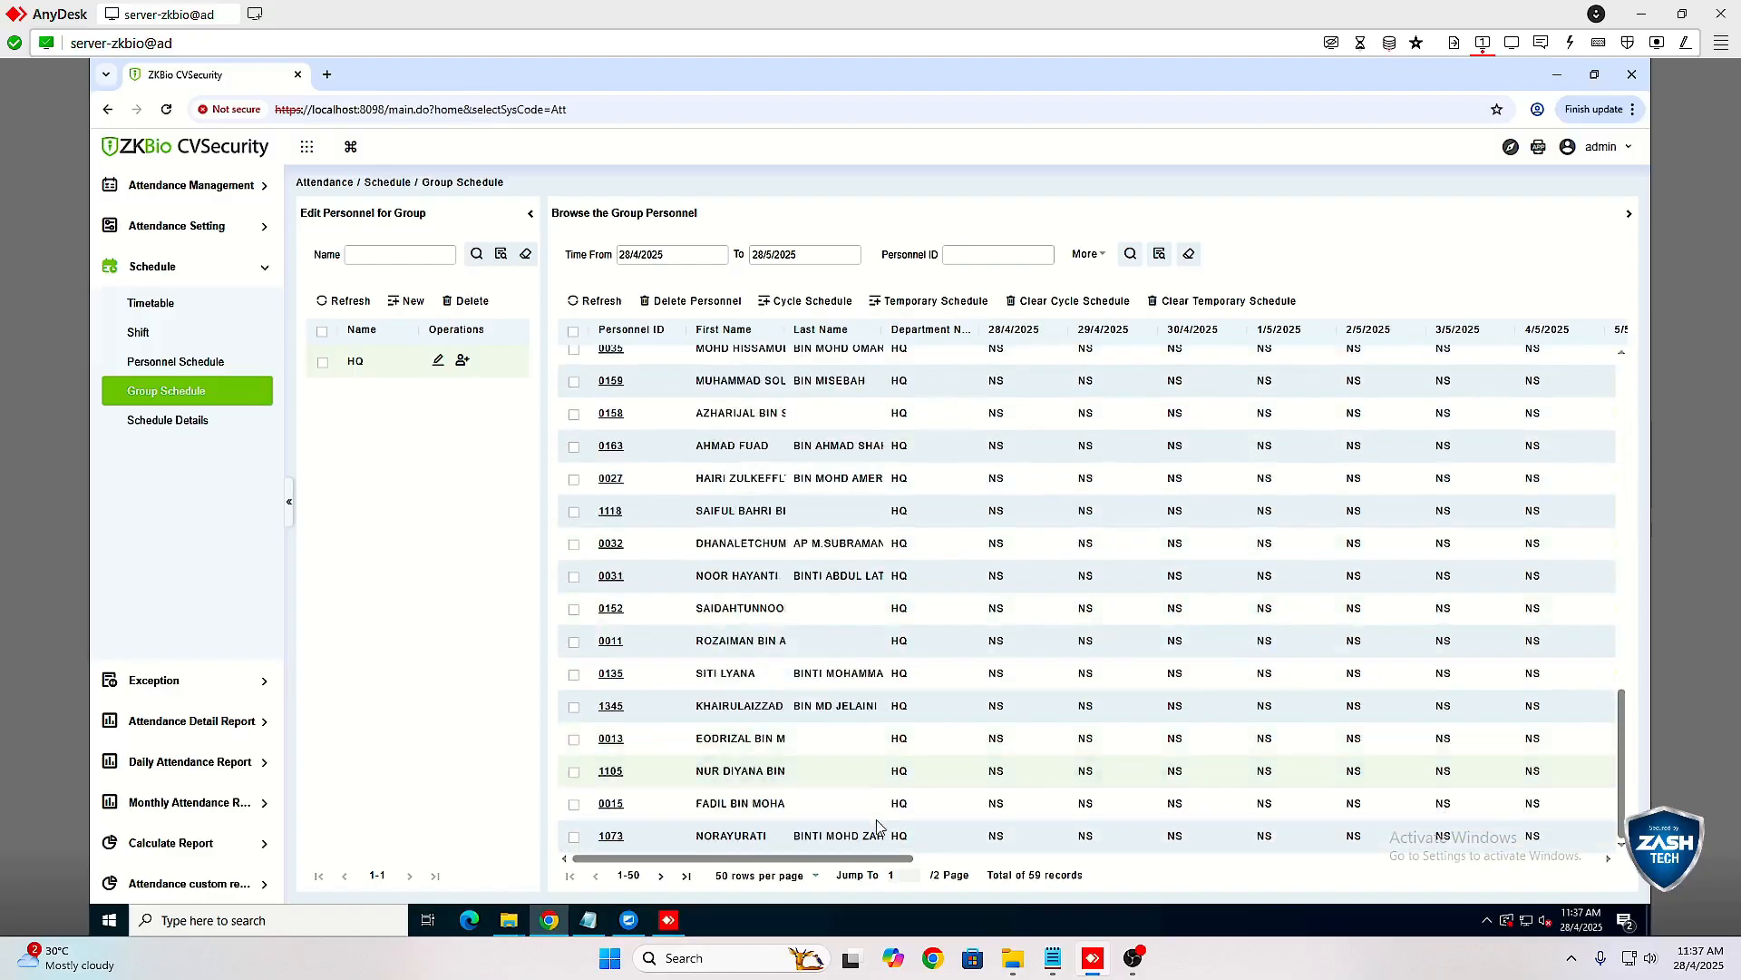
left_click_drag(887, 858, 780, 887)
left_click(661, 876)
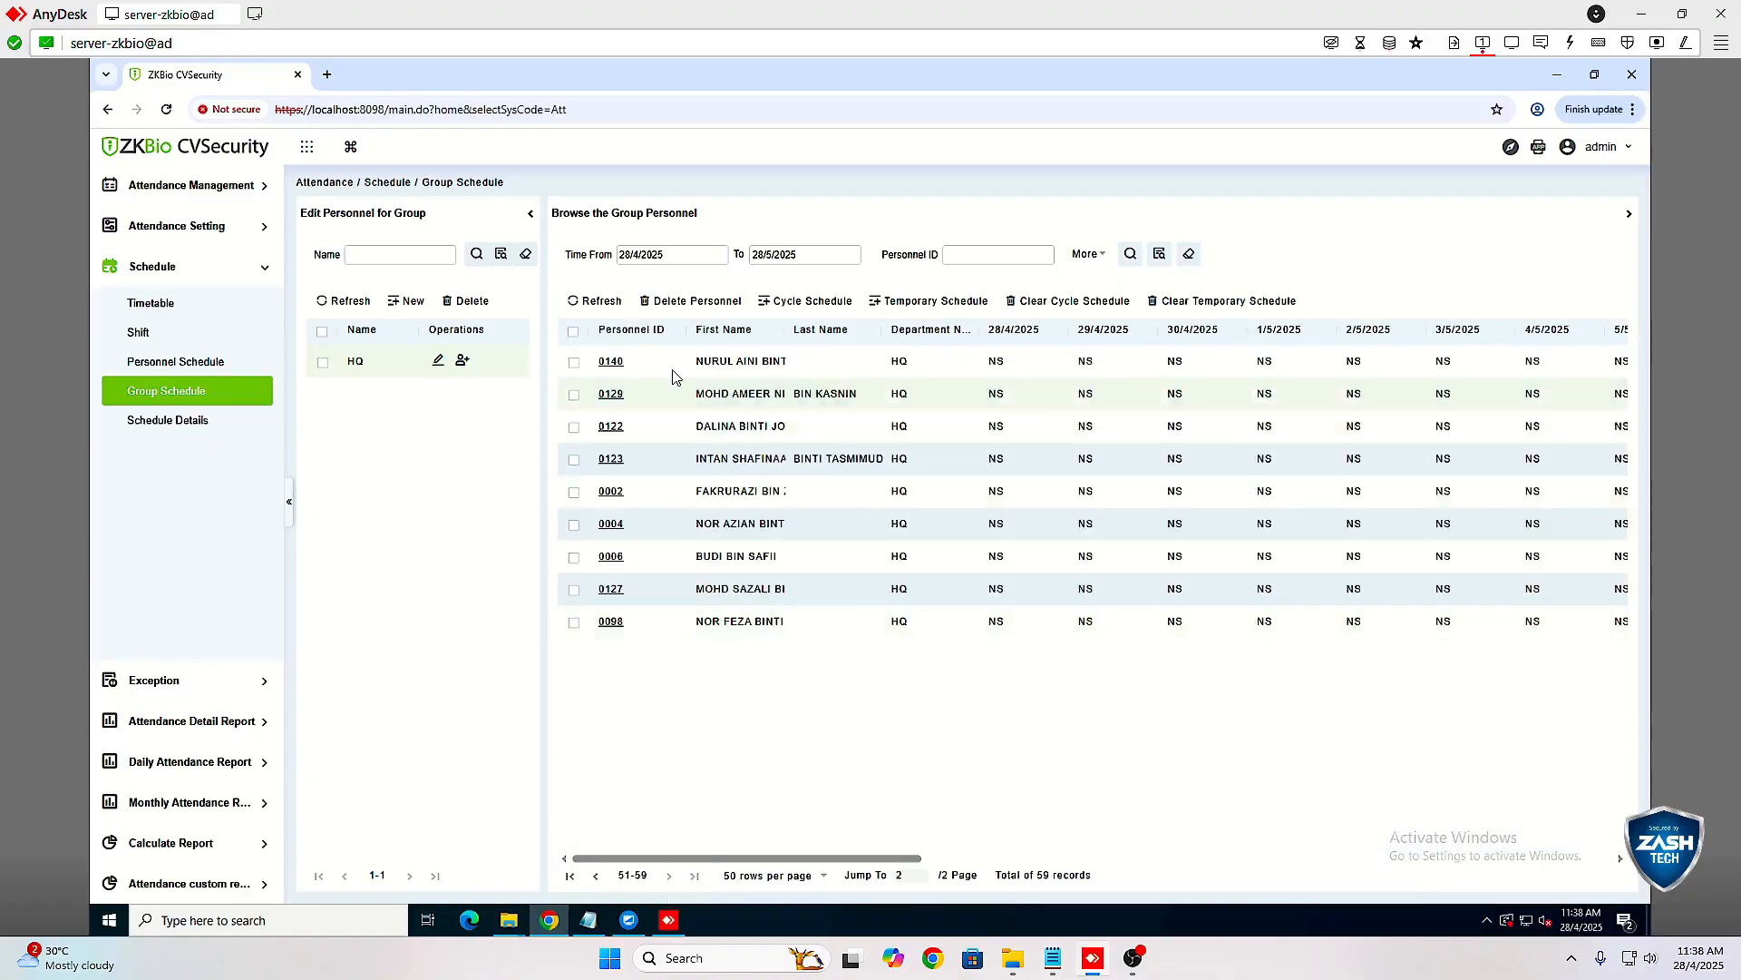
left_click(596, 875)
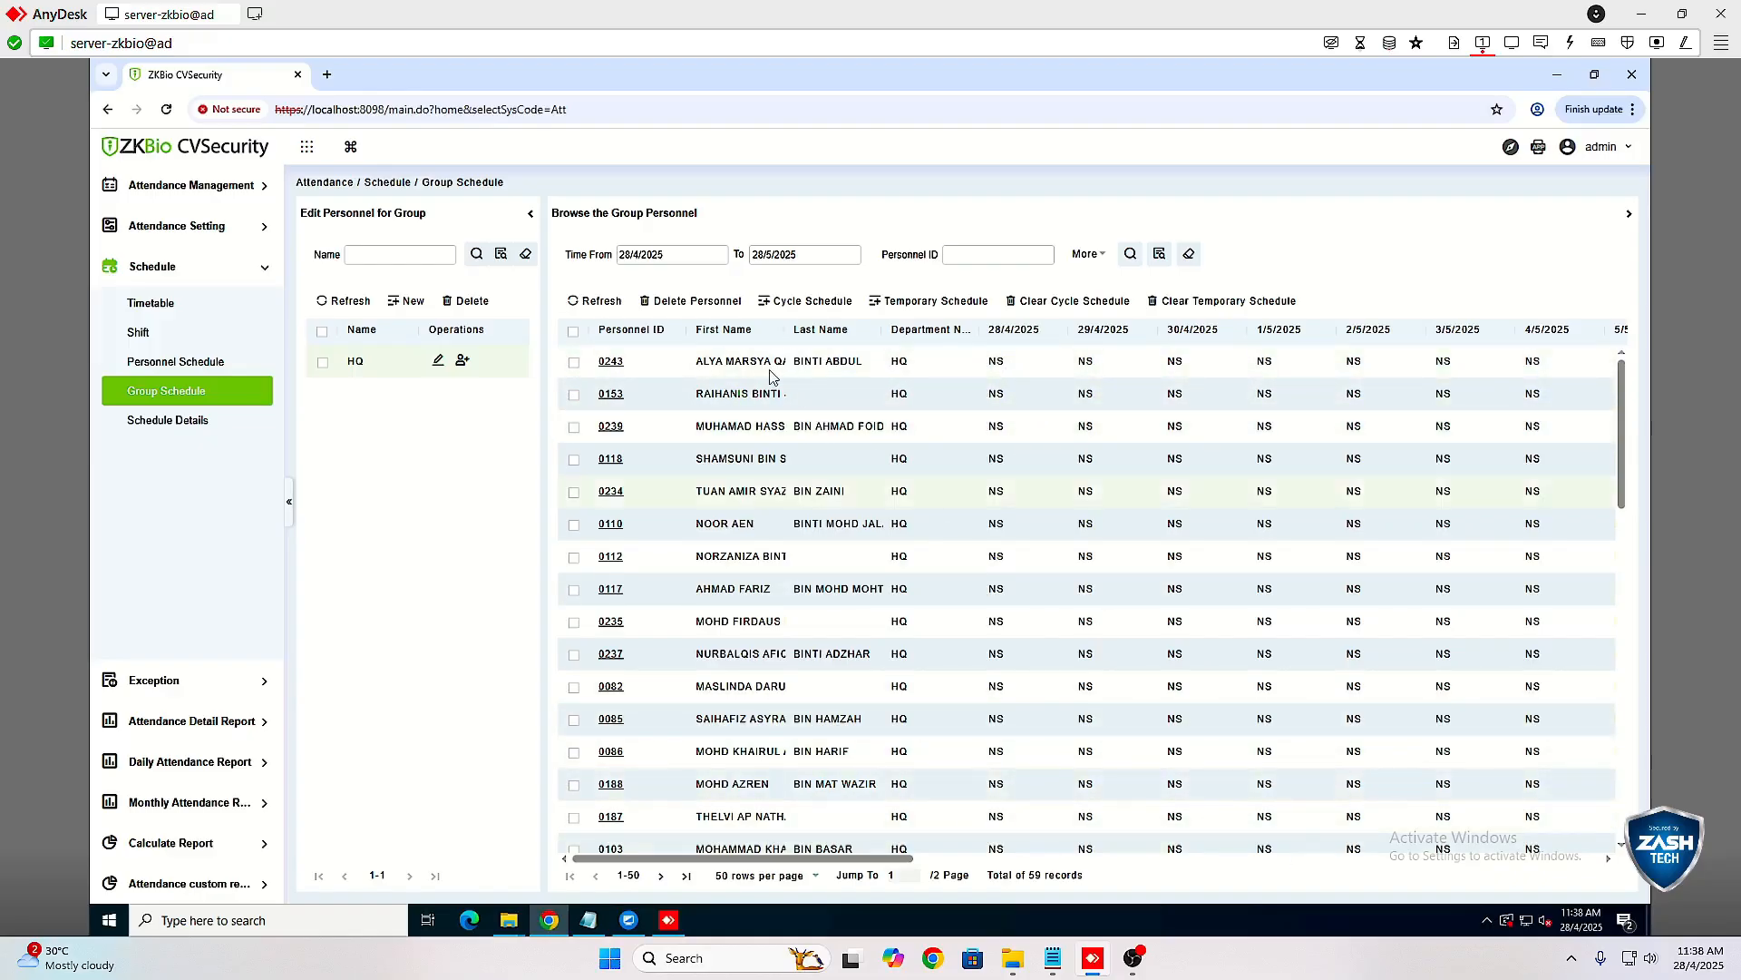
left_click(726, 256)
left_click(746, 202)
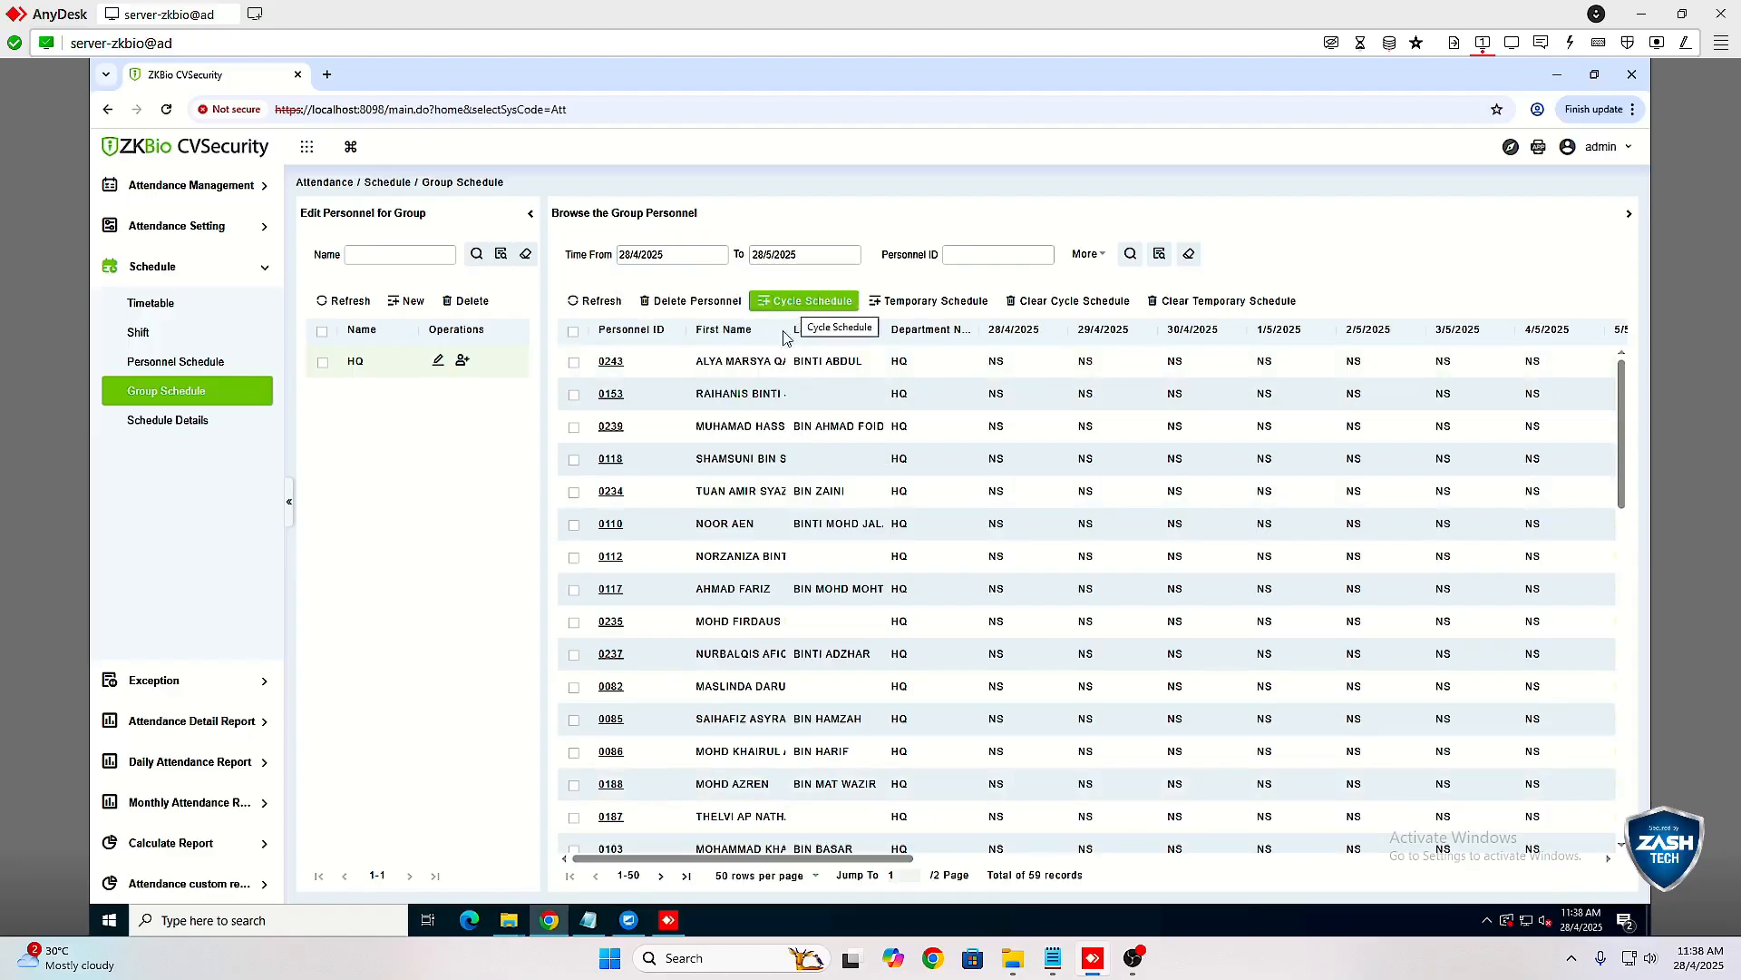
Show 100 rows per page in the group's personnel list and select everyone in it.
left_click(793, 876)
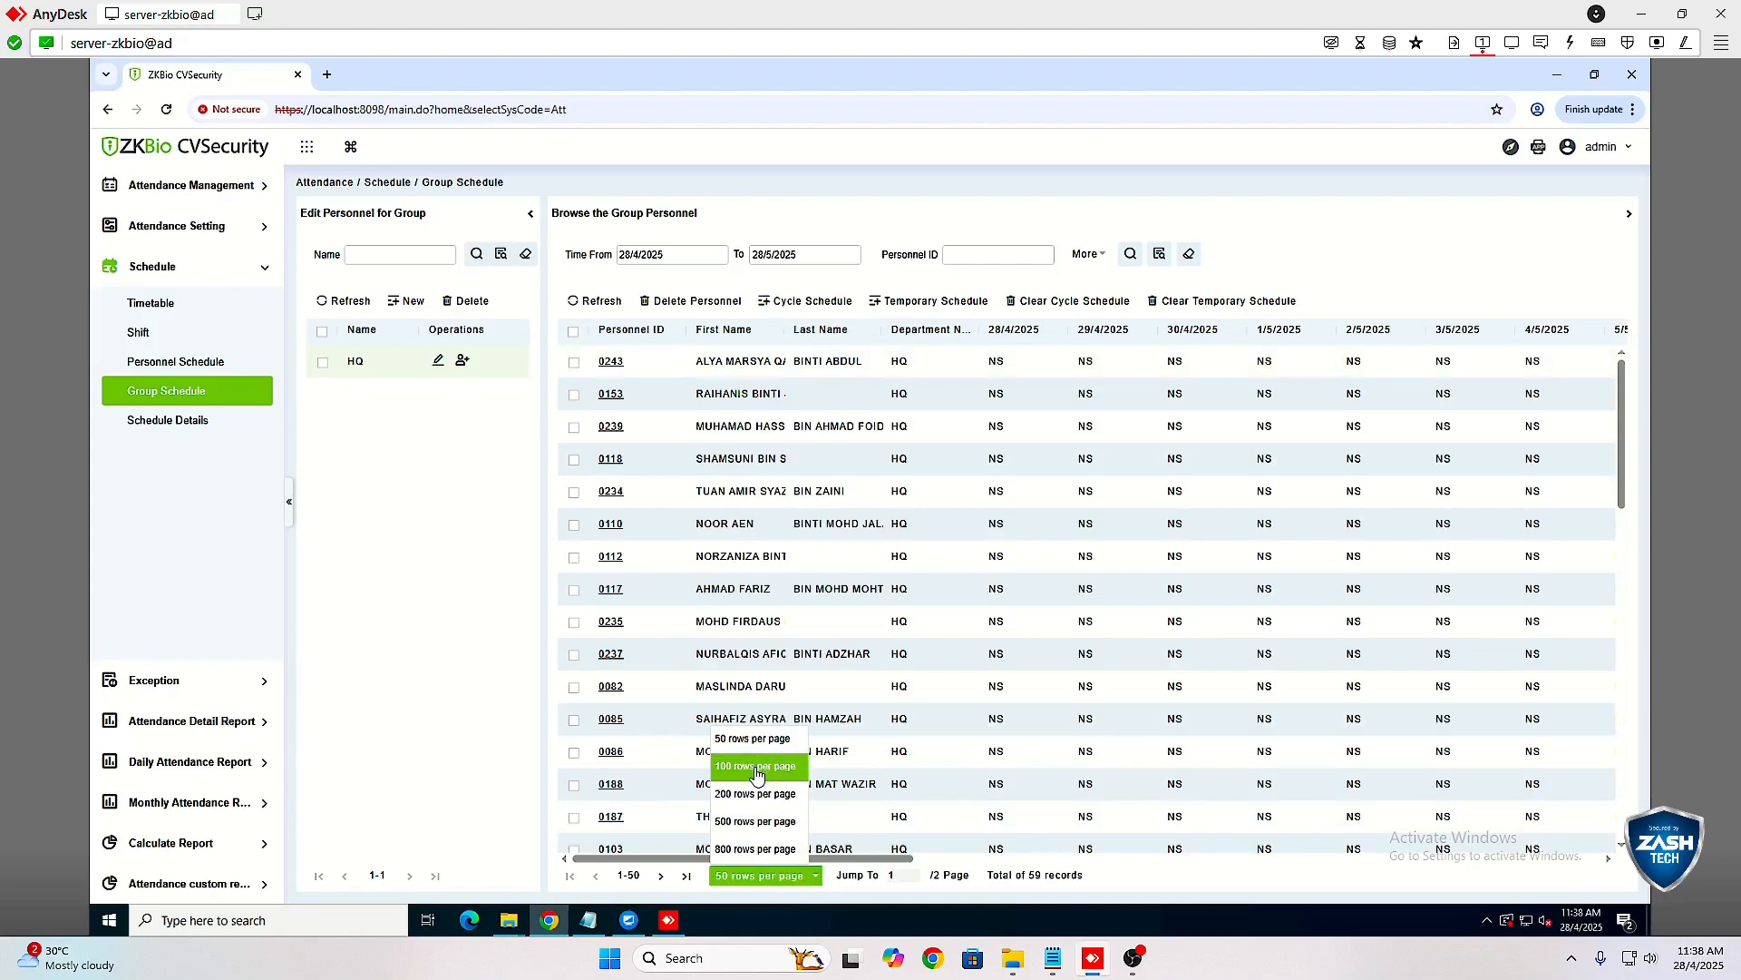
left_click(756, 766)
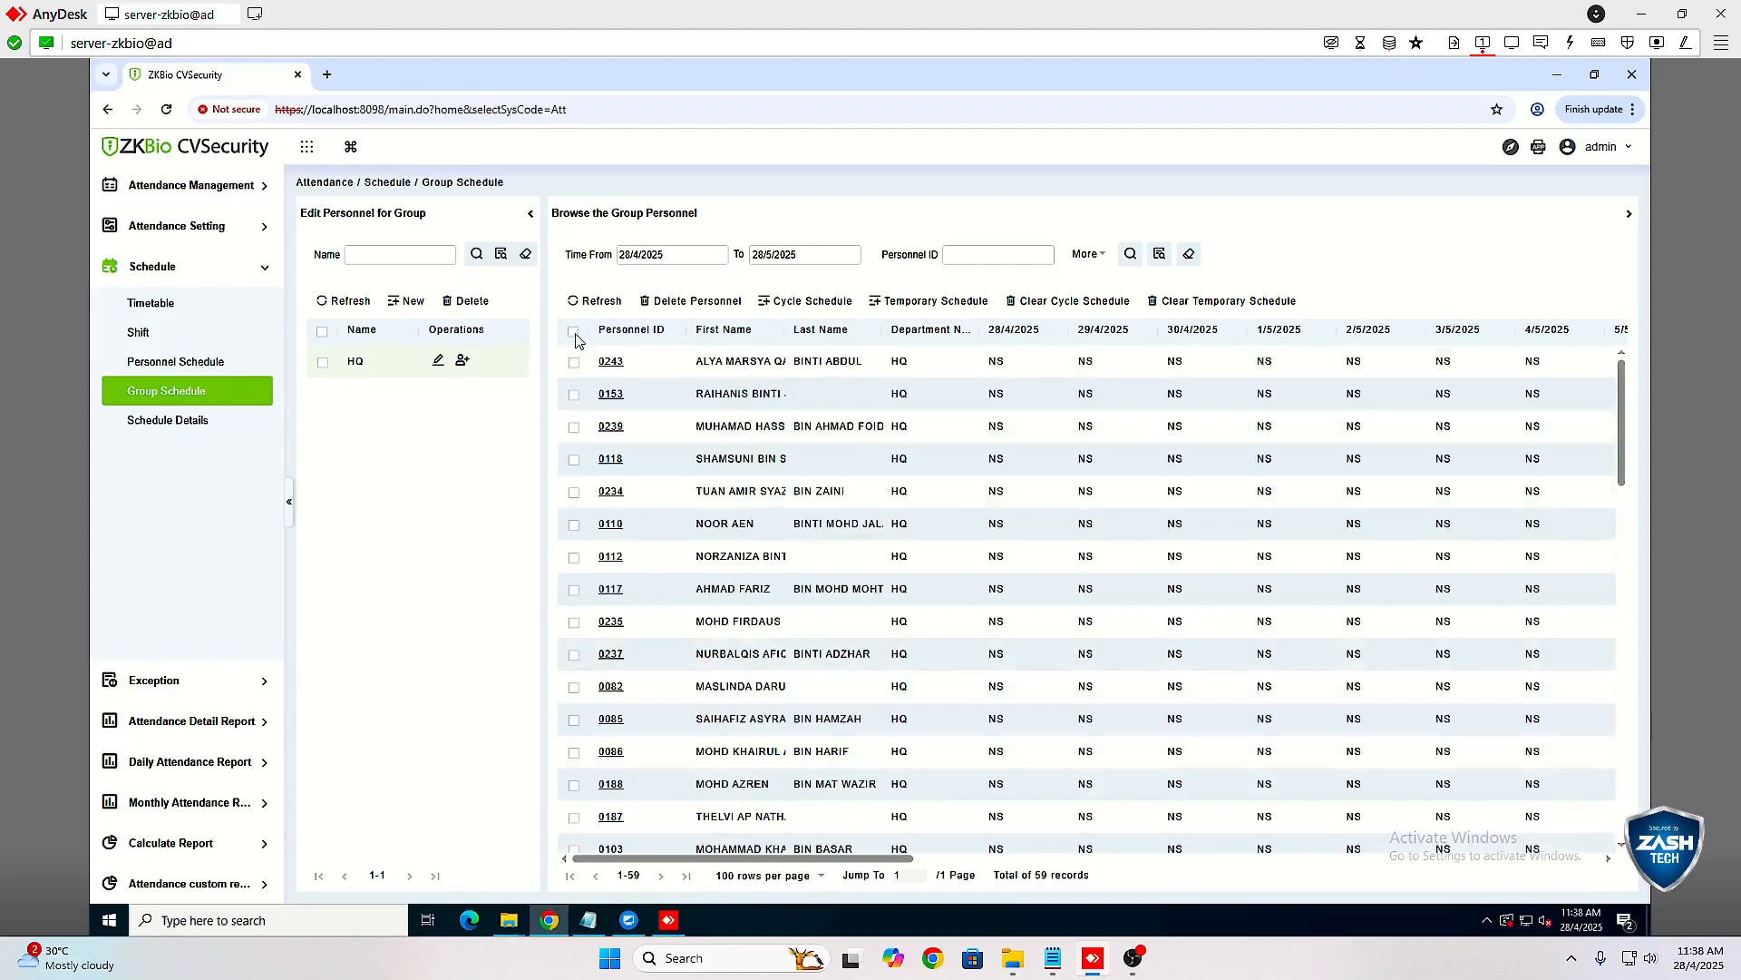
left_click(574, 332)
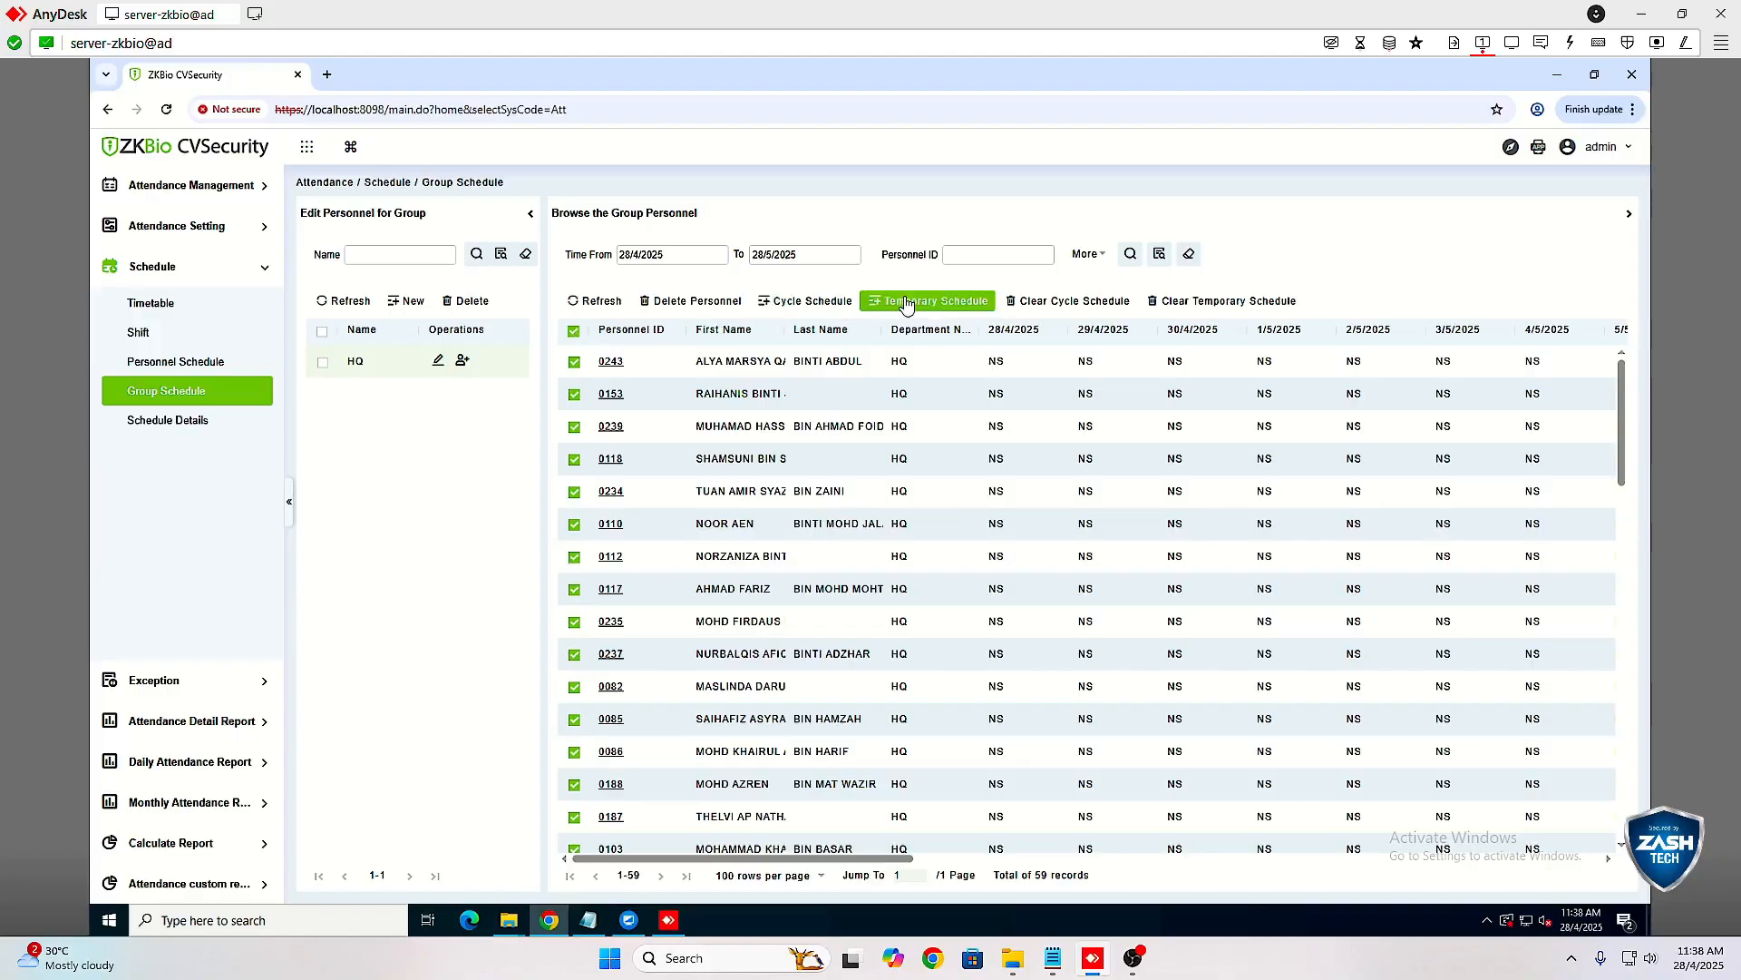
Assign the selected personnel a Normal Schedule cycle from 1/4/2025 to 30/4/2025 using the HQ Shift.
left_click(815, 309)
left_click(921, 344)
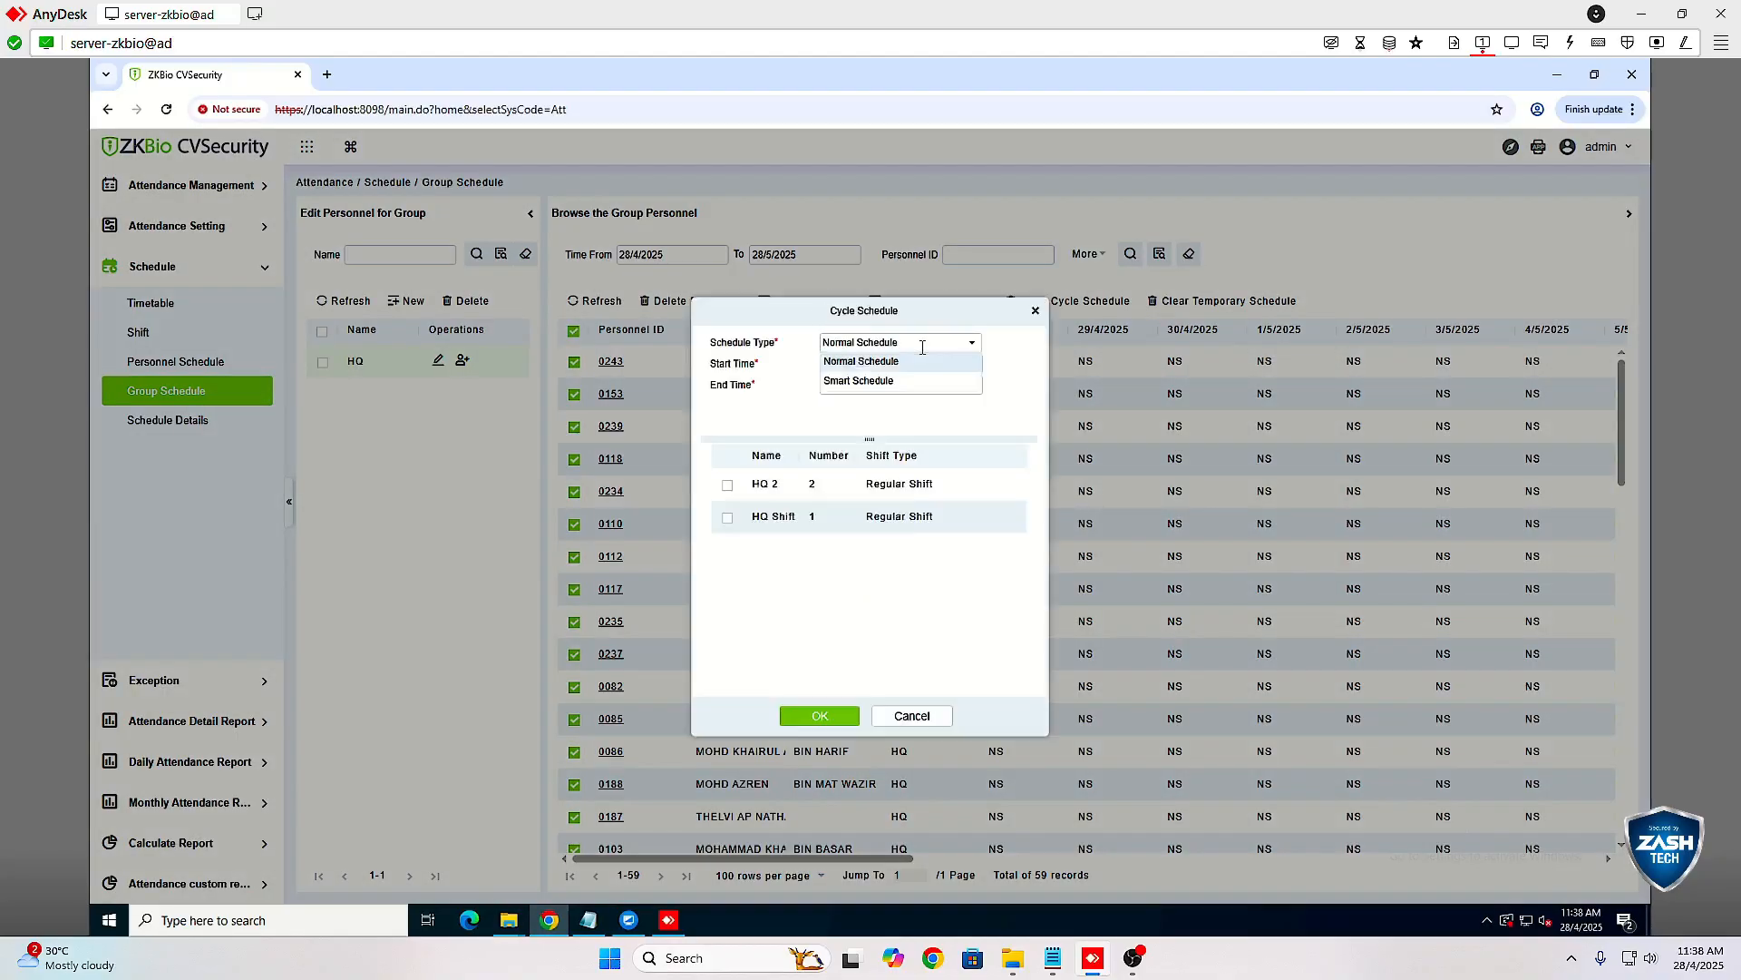
left_click(871, 363)
left_click(898, 363)
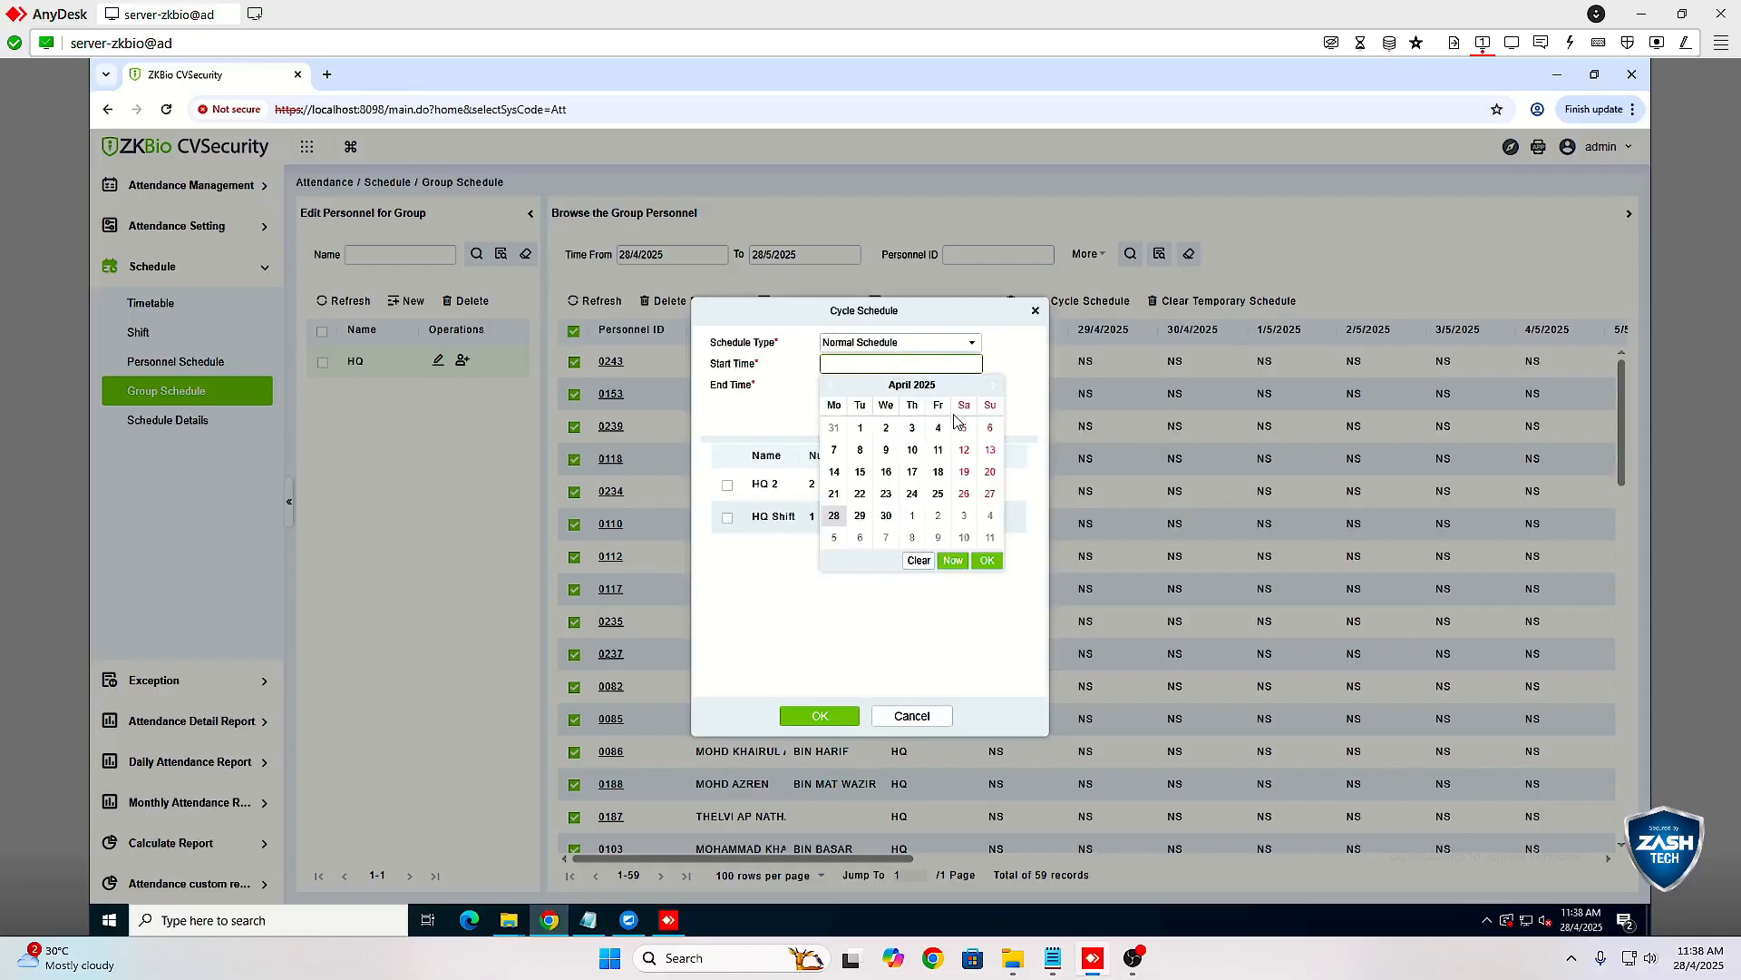
left_click(860, 428)
left_click(854, 387)
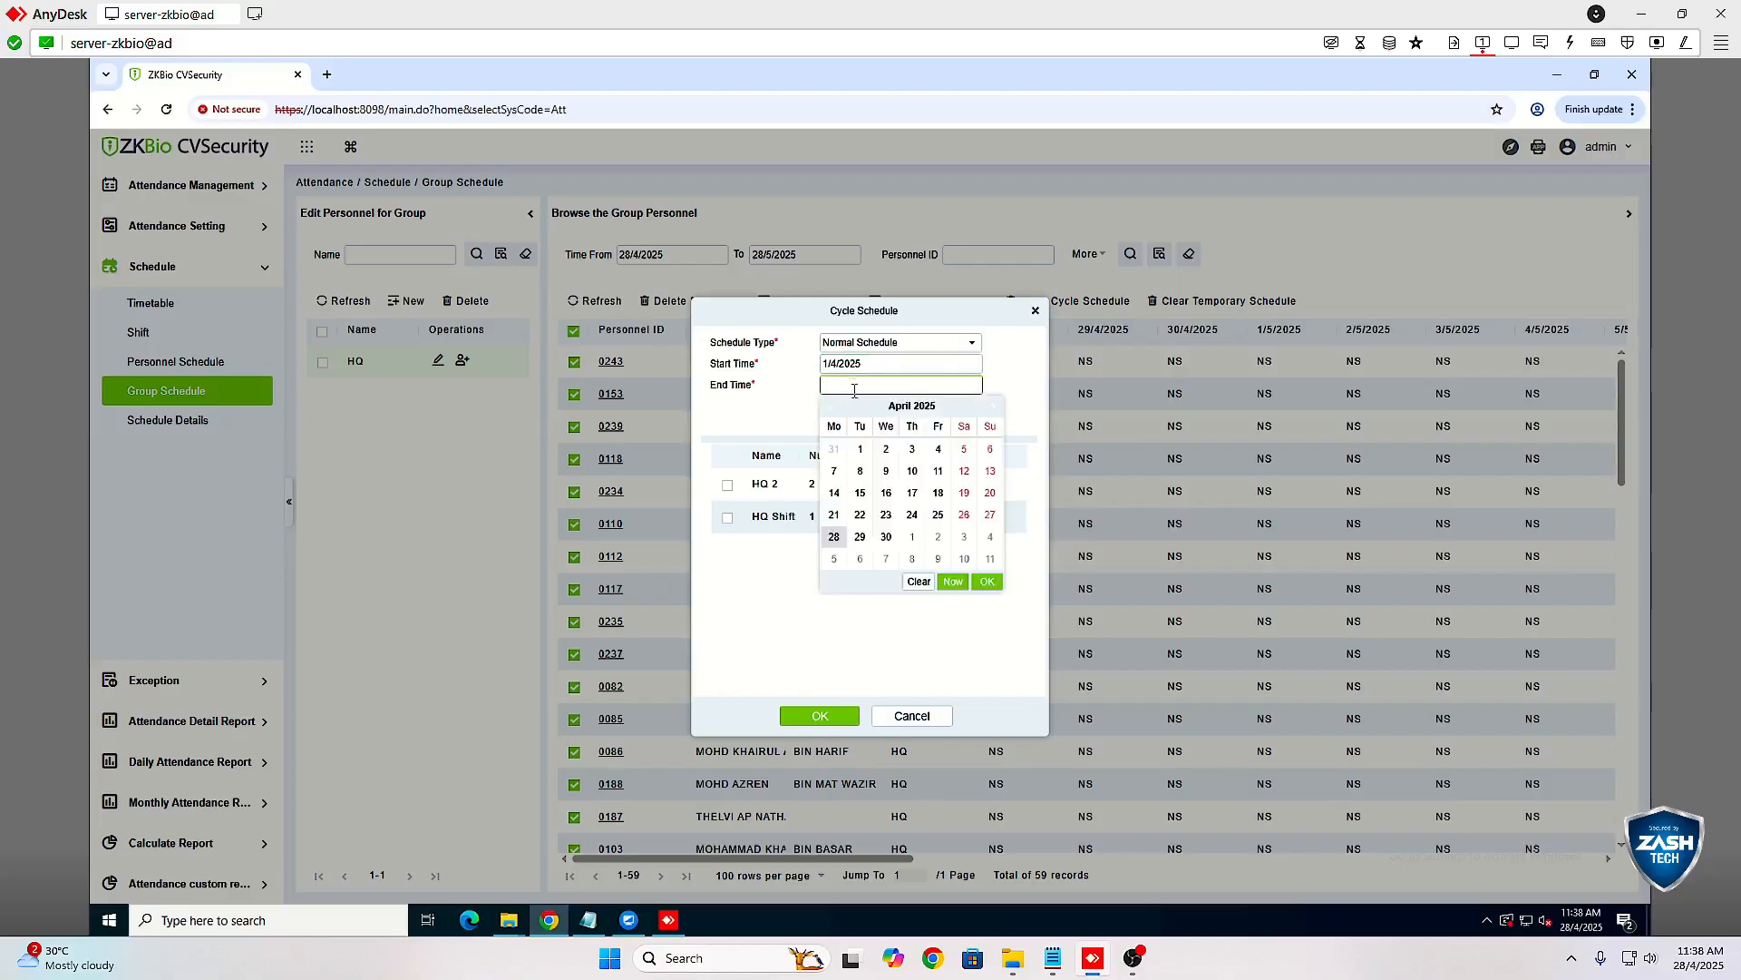
left_click(887, 537)
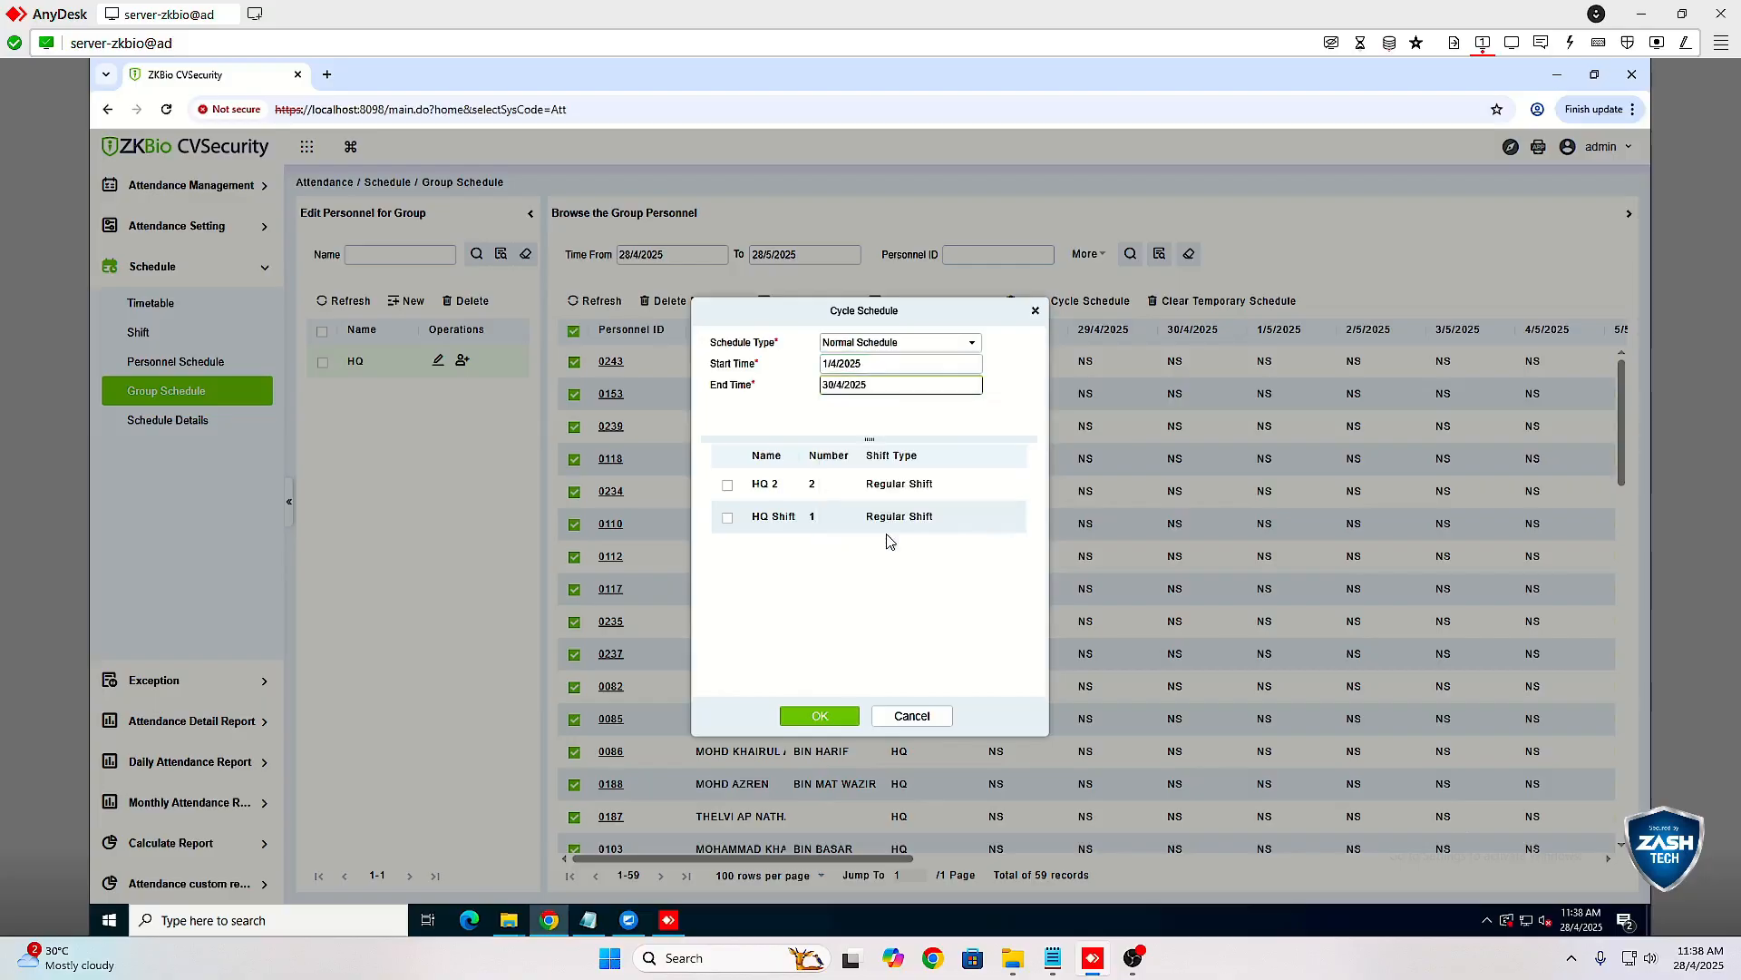
left_click(728, 518)
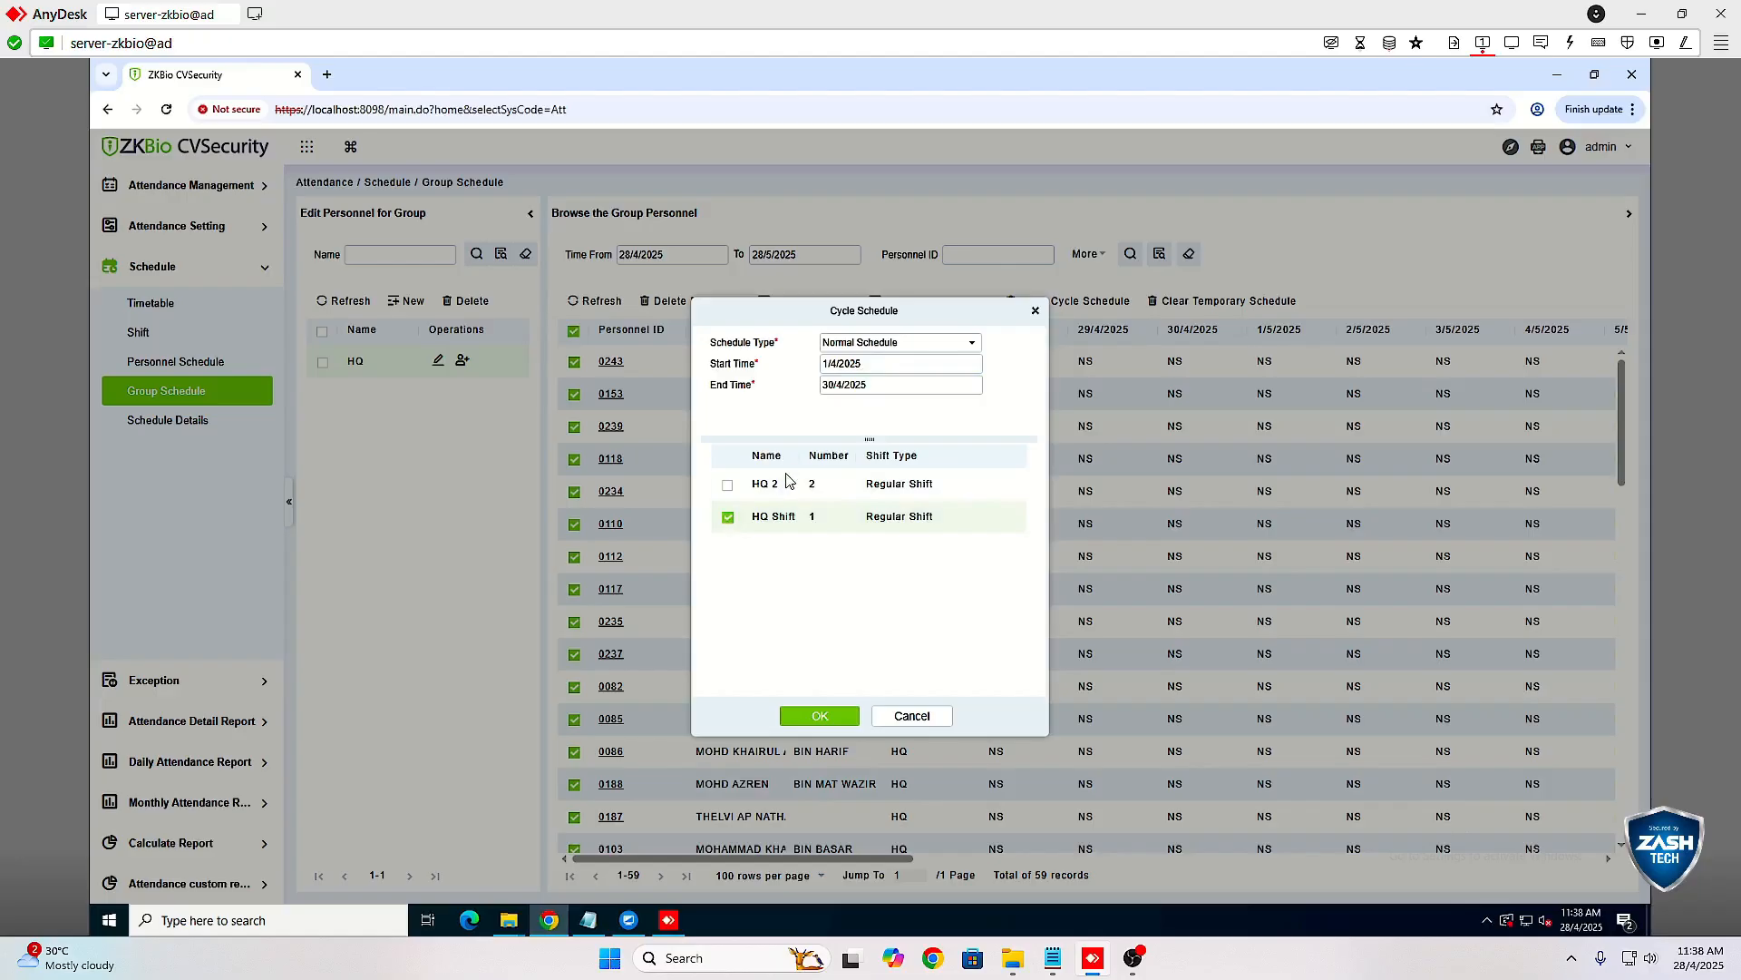
left_click_drag(797, 452, 824, 452)
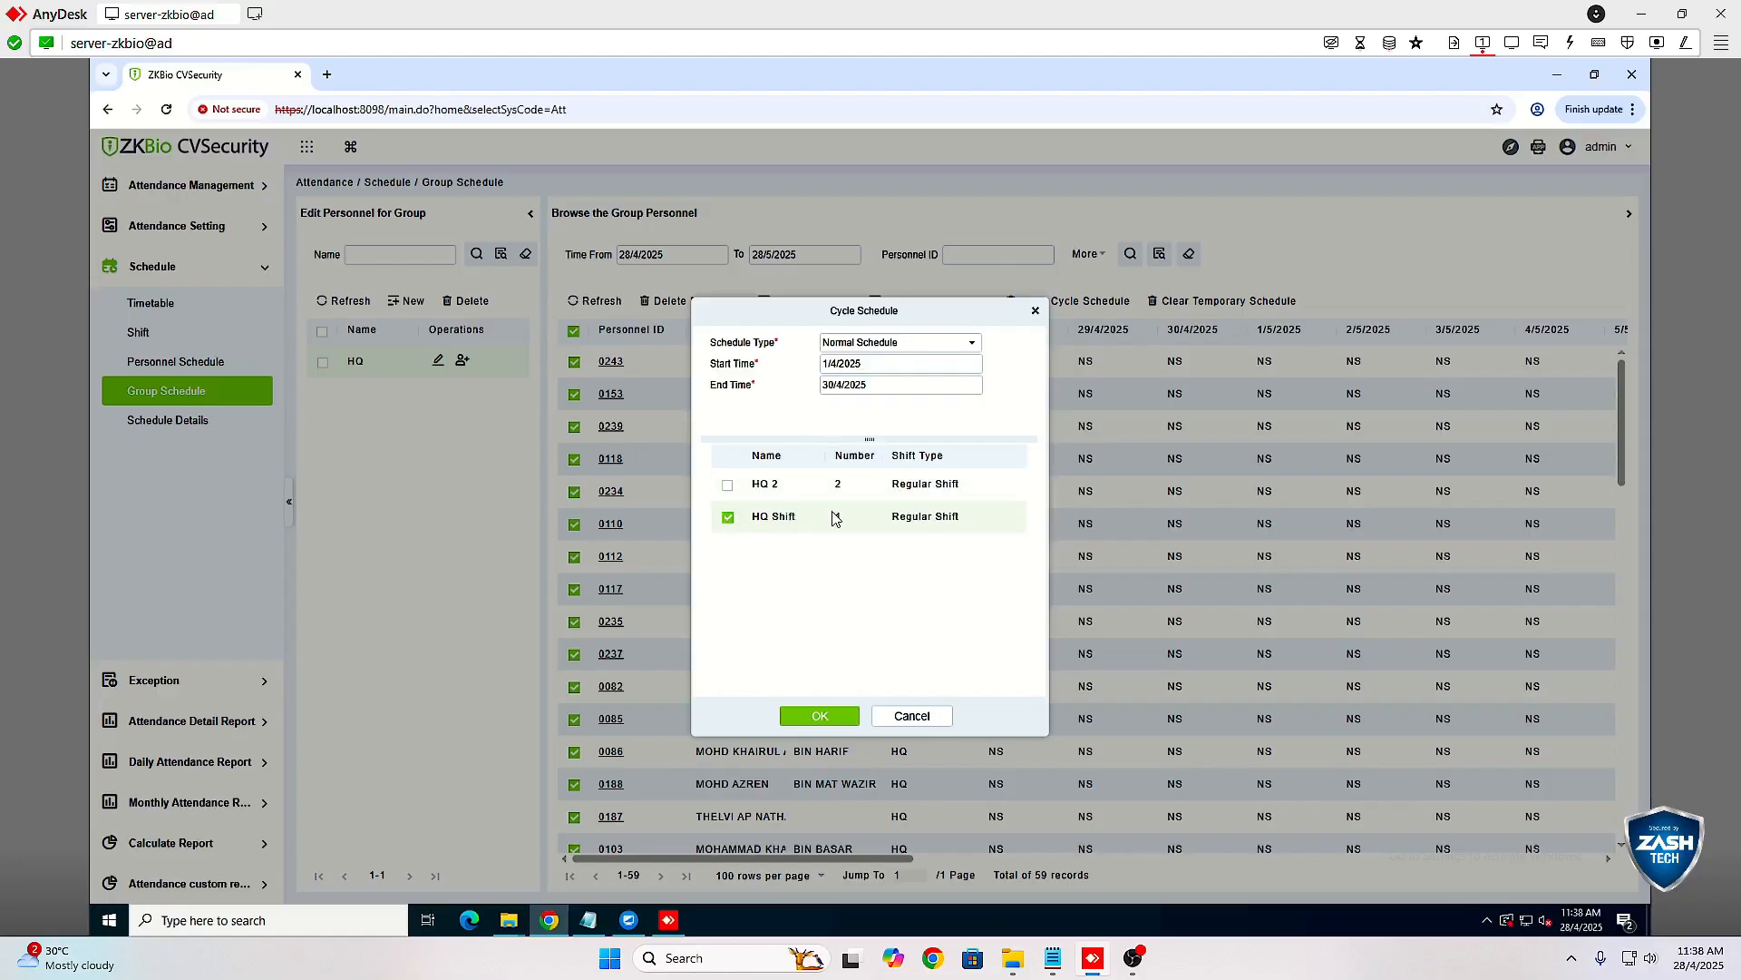
left_click(825, 716)
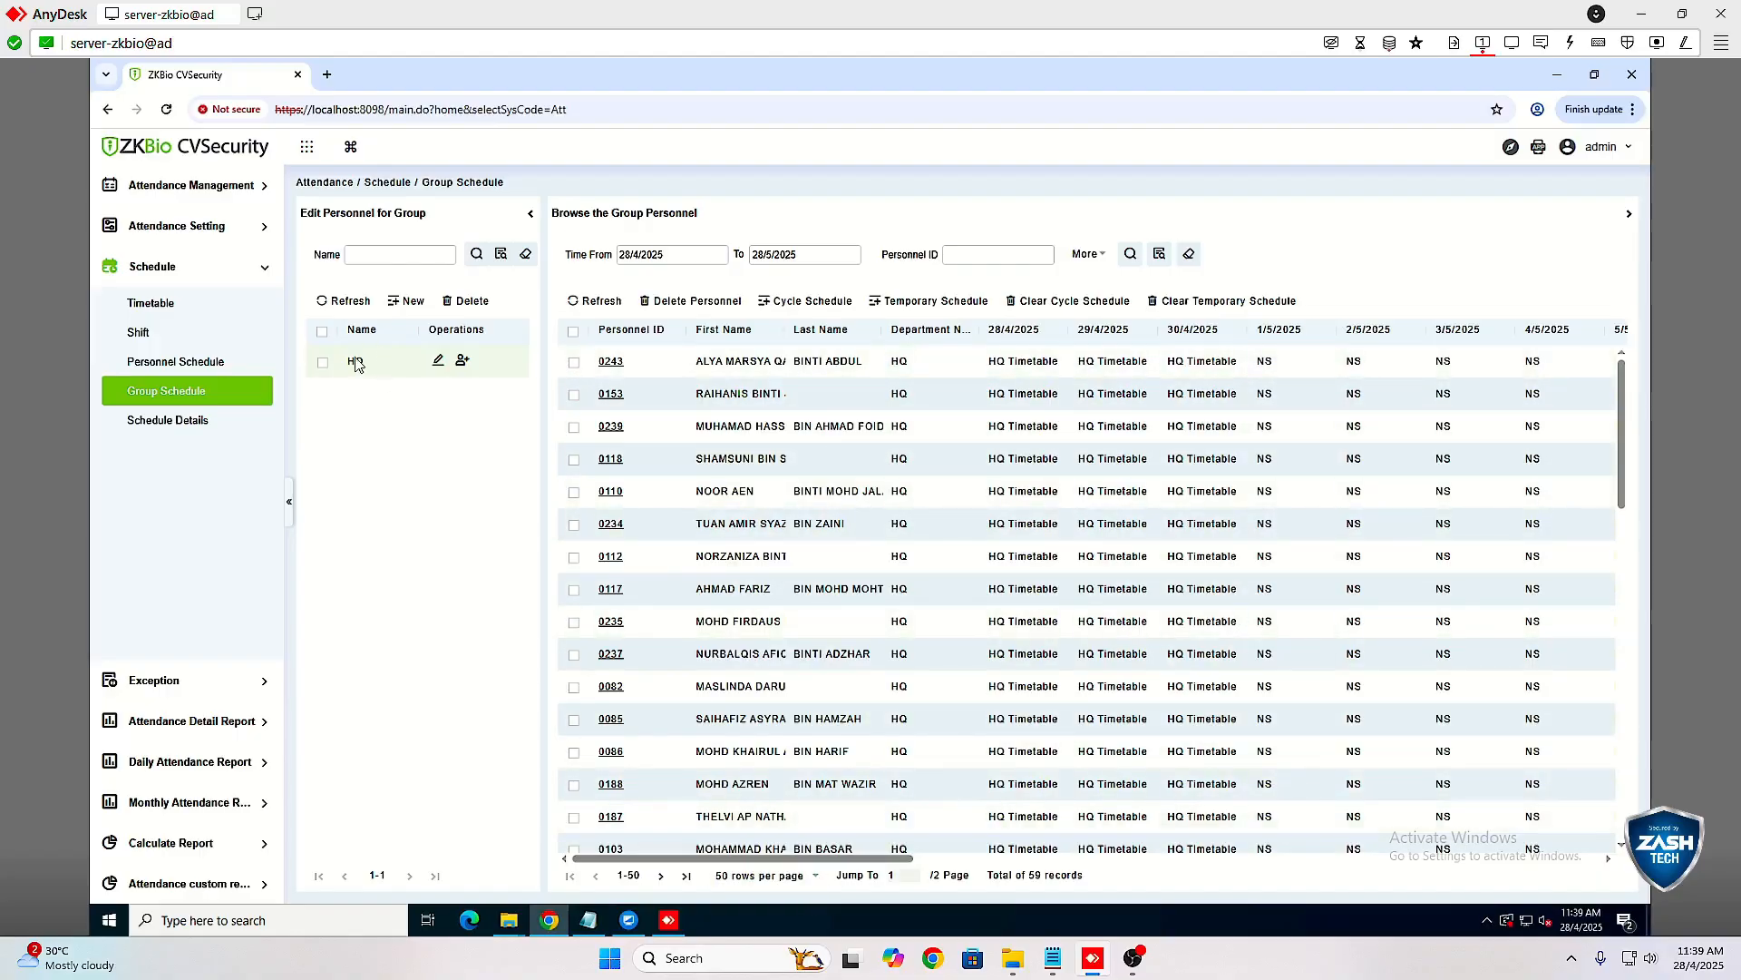
Query the HQ group's schedule from 1/4/2025 to 30/4/2025 and examine the daily assignments through the end of April.
left_click(716, 256)
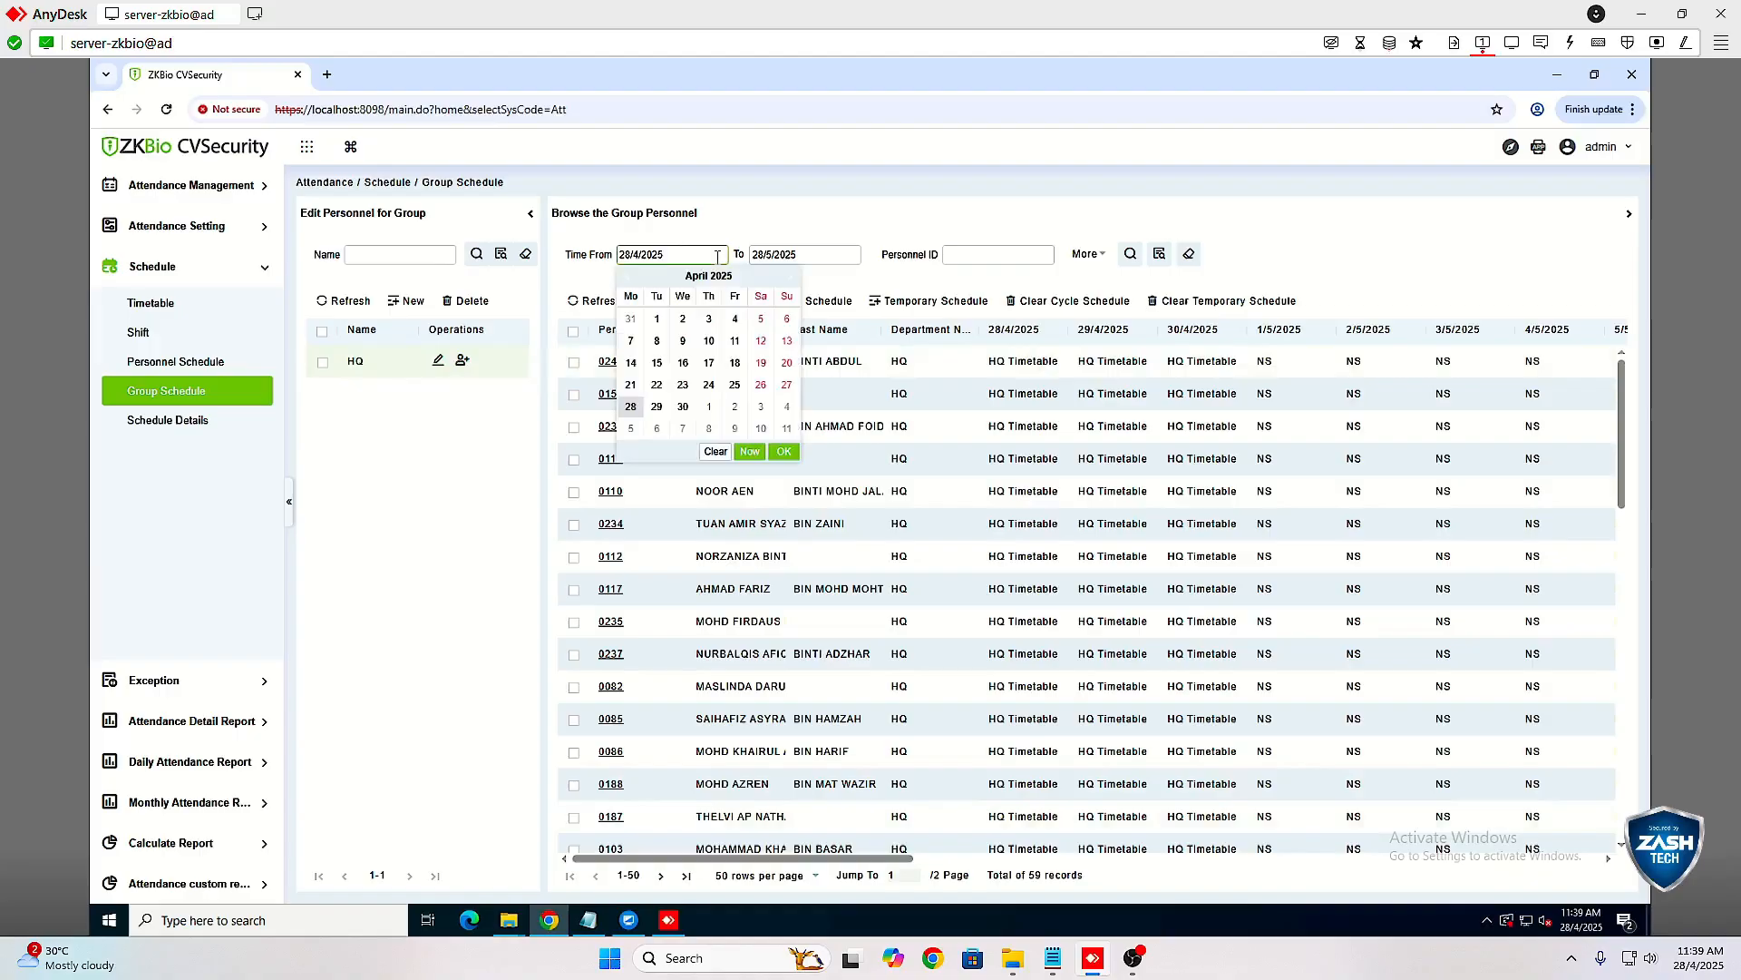
left_click(657, 319)
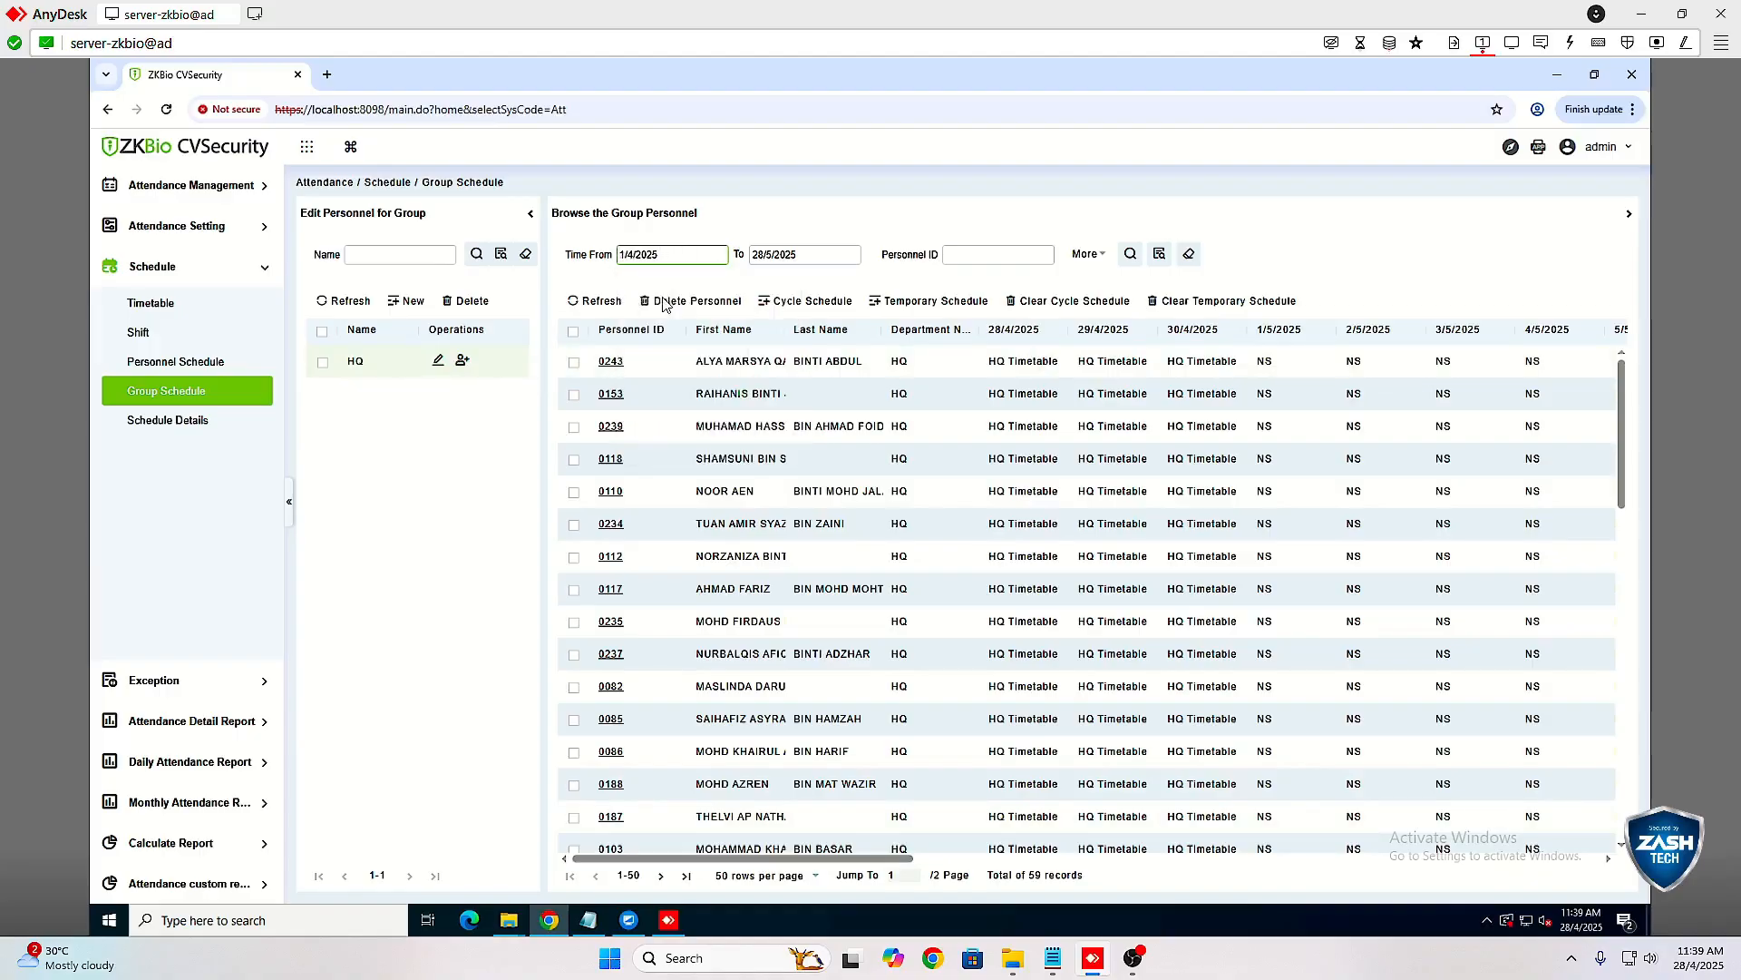
left_click(773, 256)
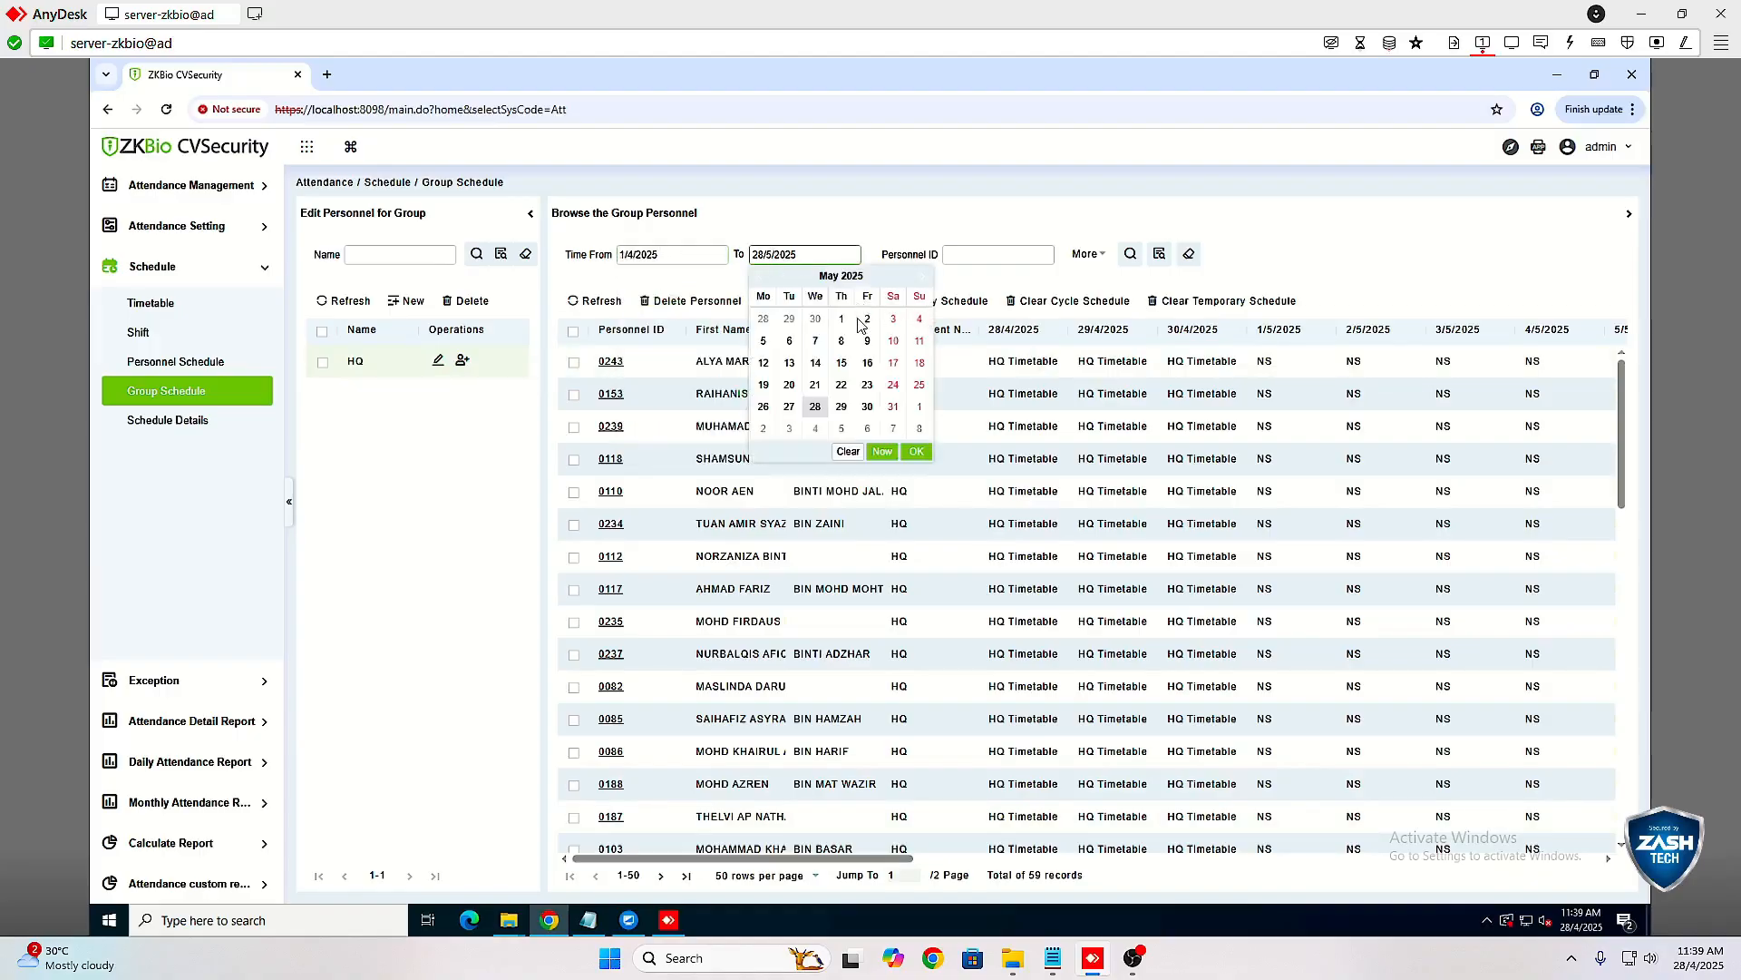
left_click(816, 319)
left_click(1130, 257)
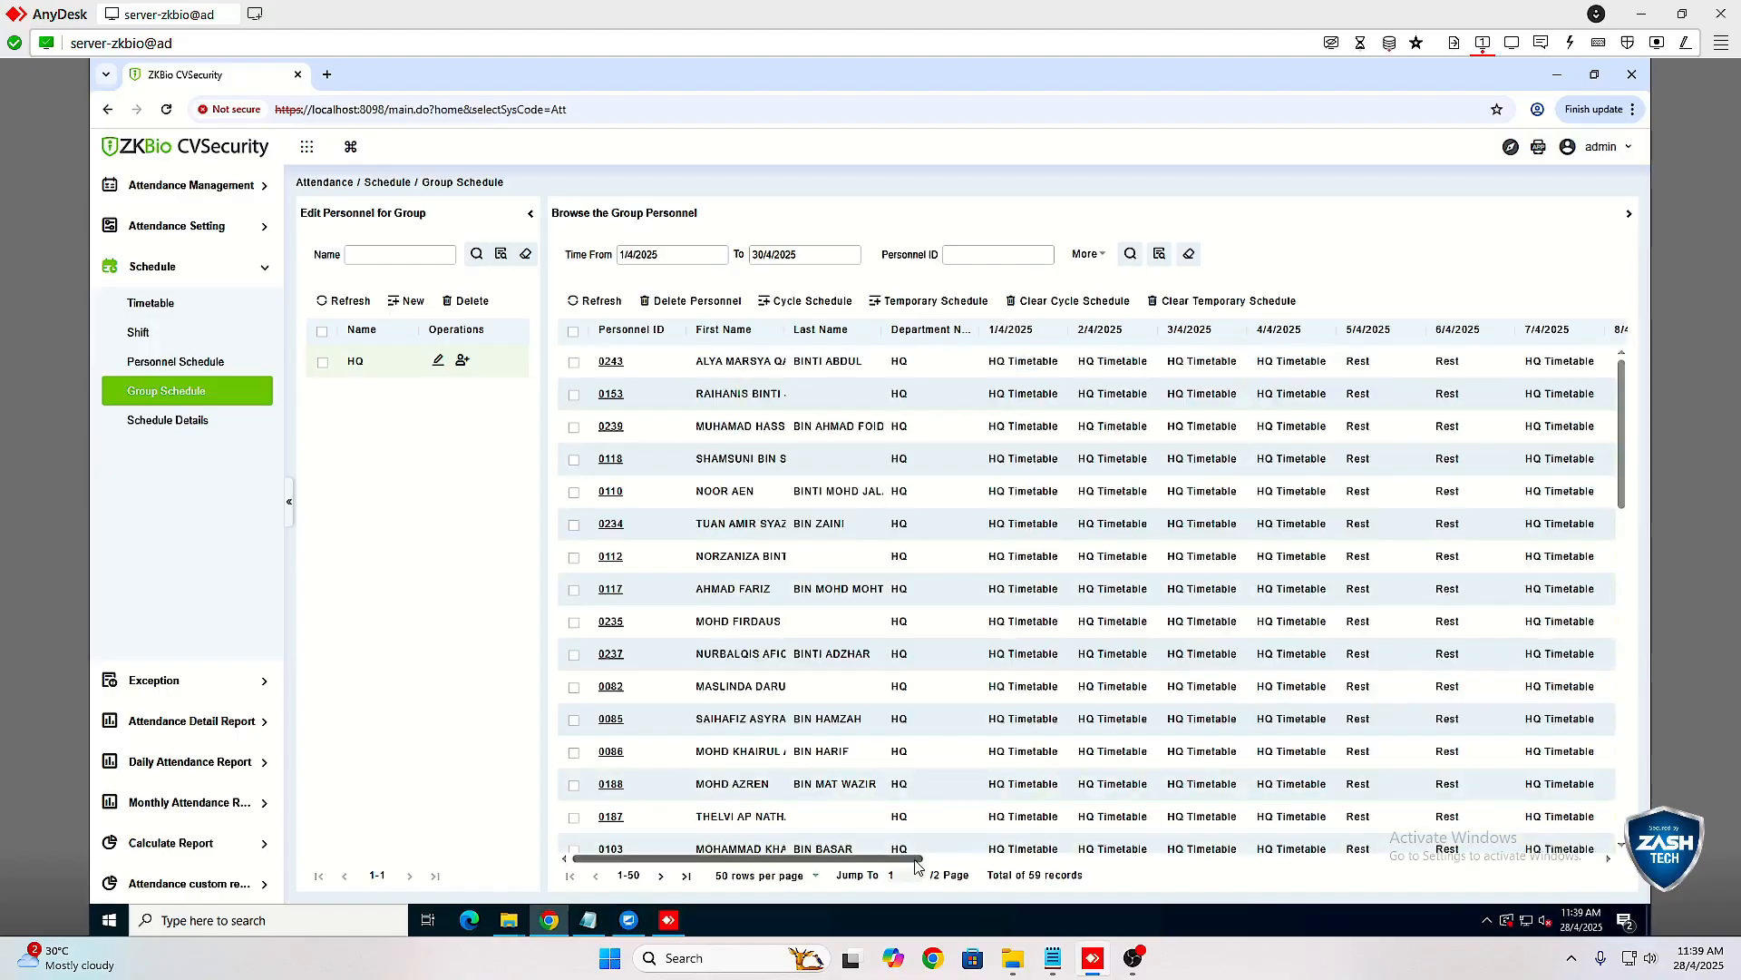
left_click_drag(918, 858, 1170, 739)
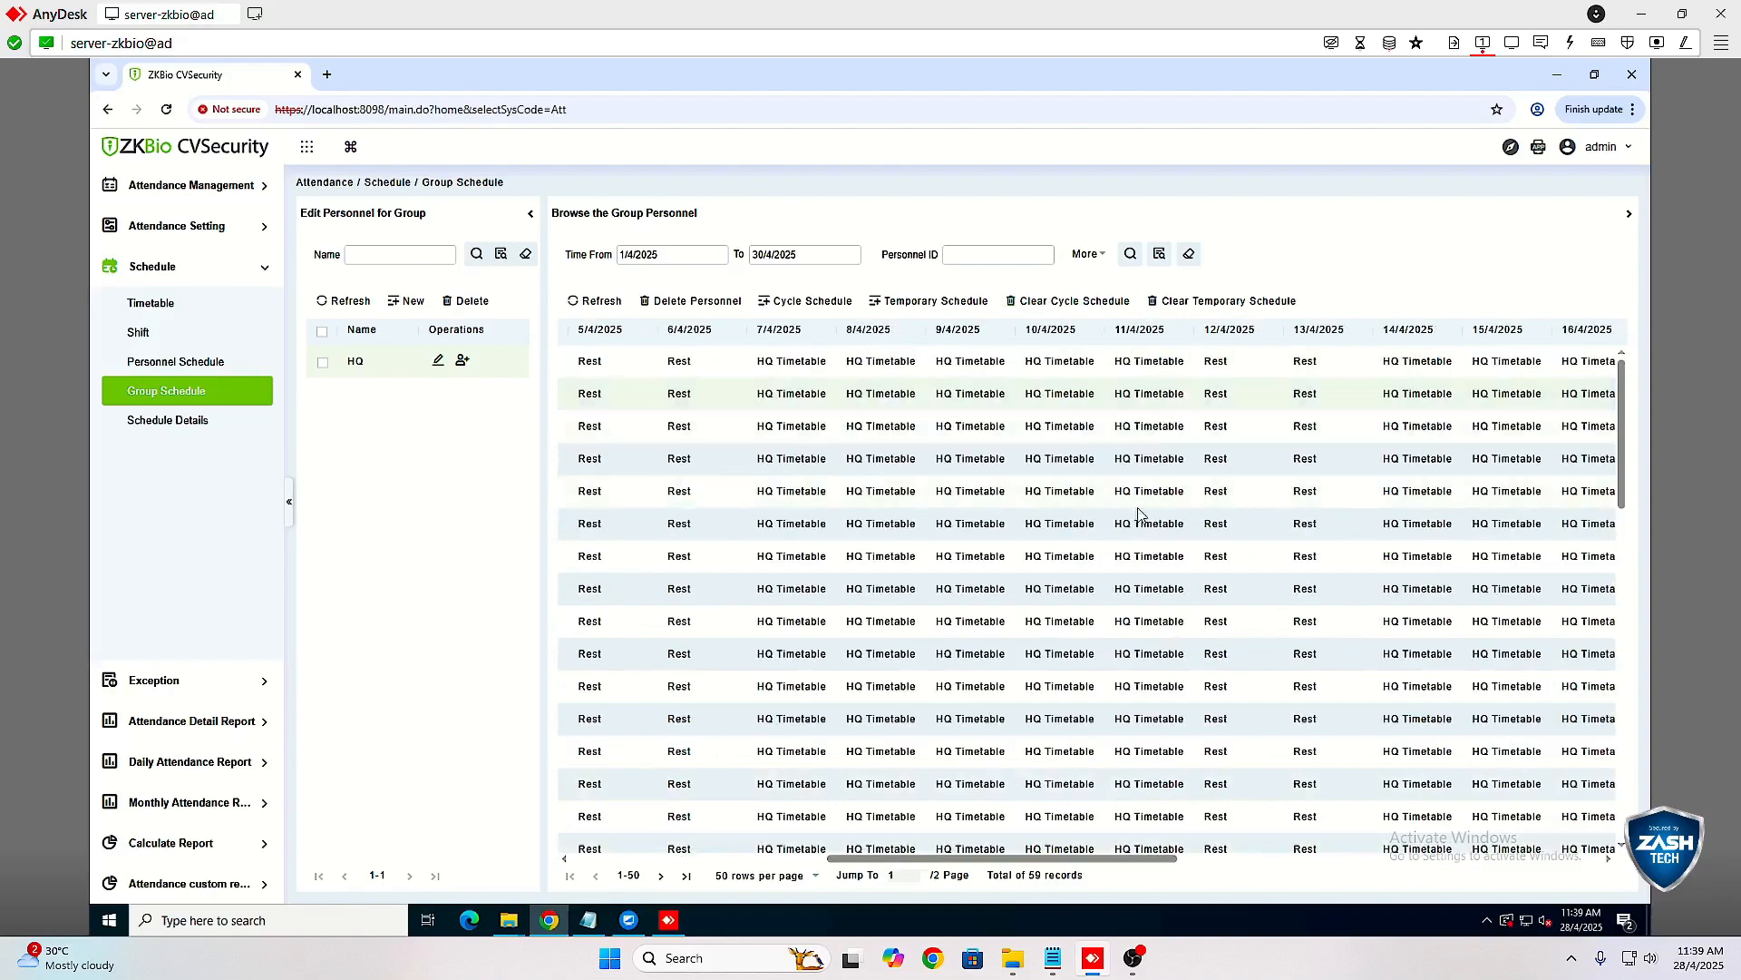
left_click_drag(1102, 859, 1528, 884)
Query the group's schedule from 1/3/2025 to 10/4/2025 and compare the March days with the early April days.
left_click(708, 257)
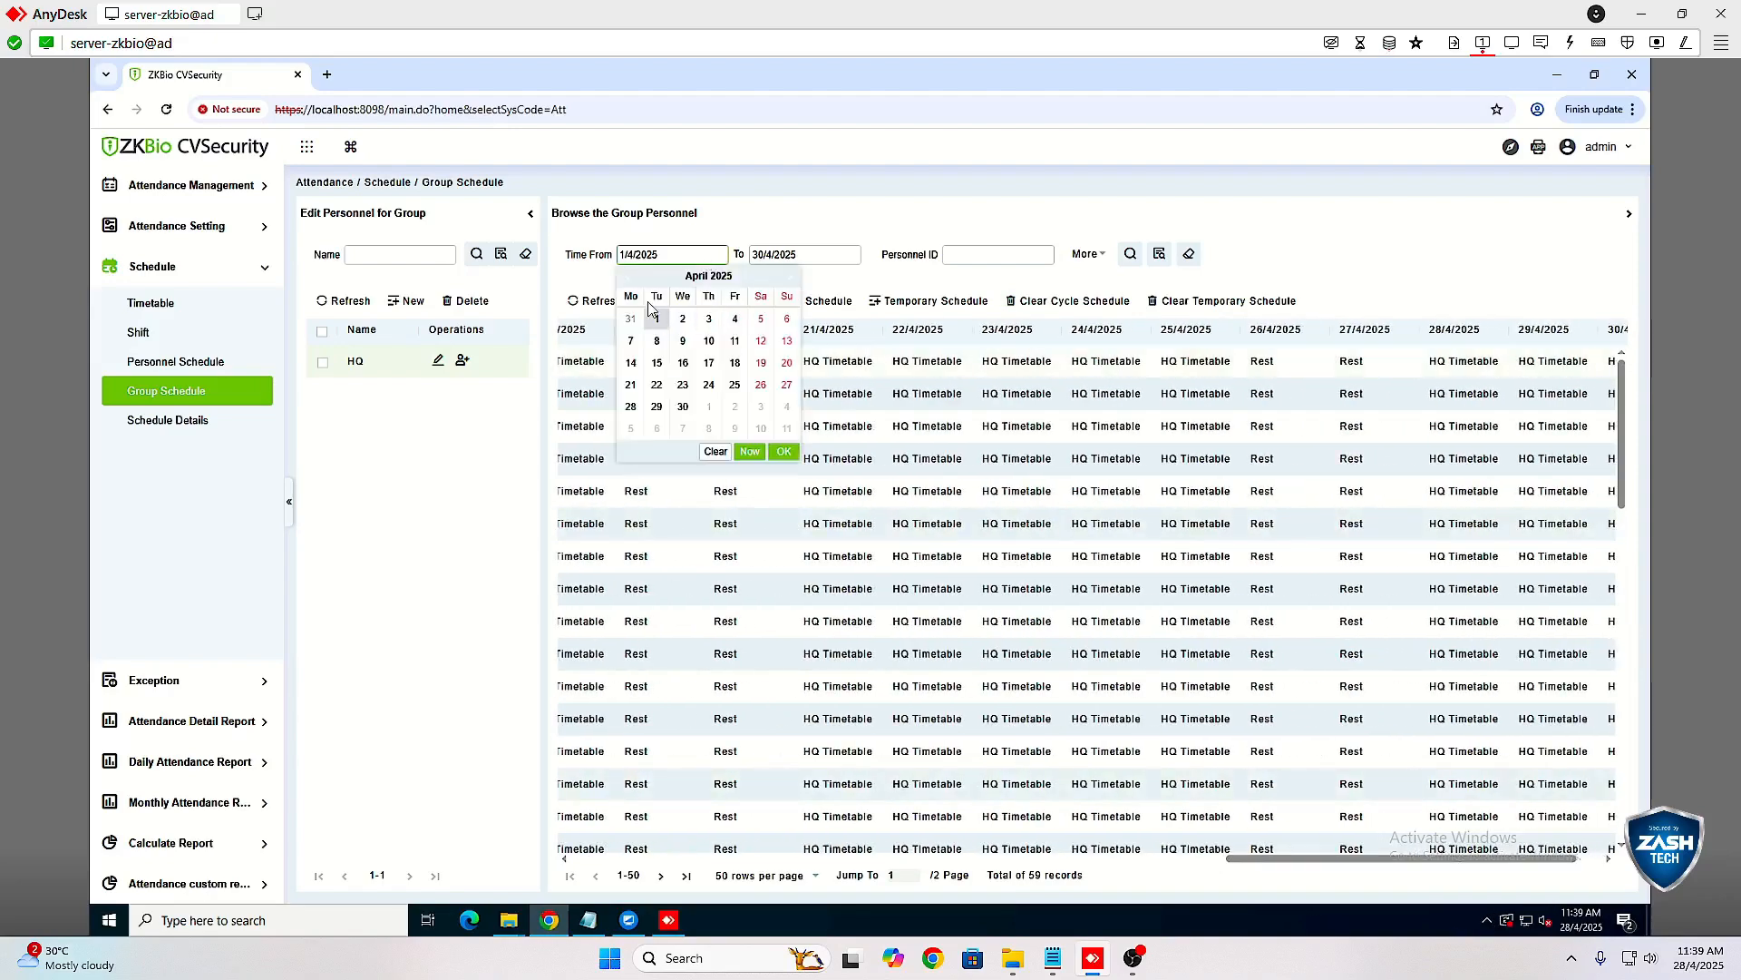
left_click(628, 277)
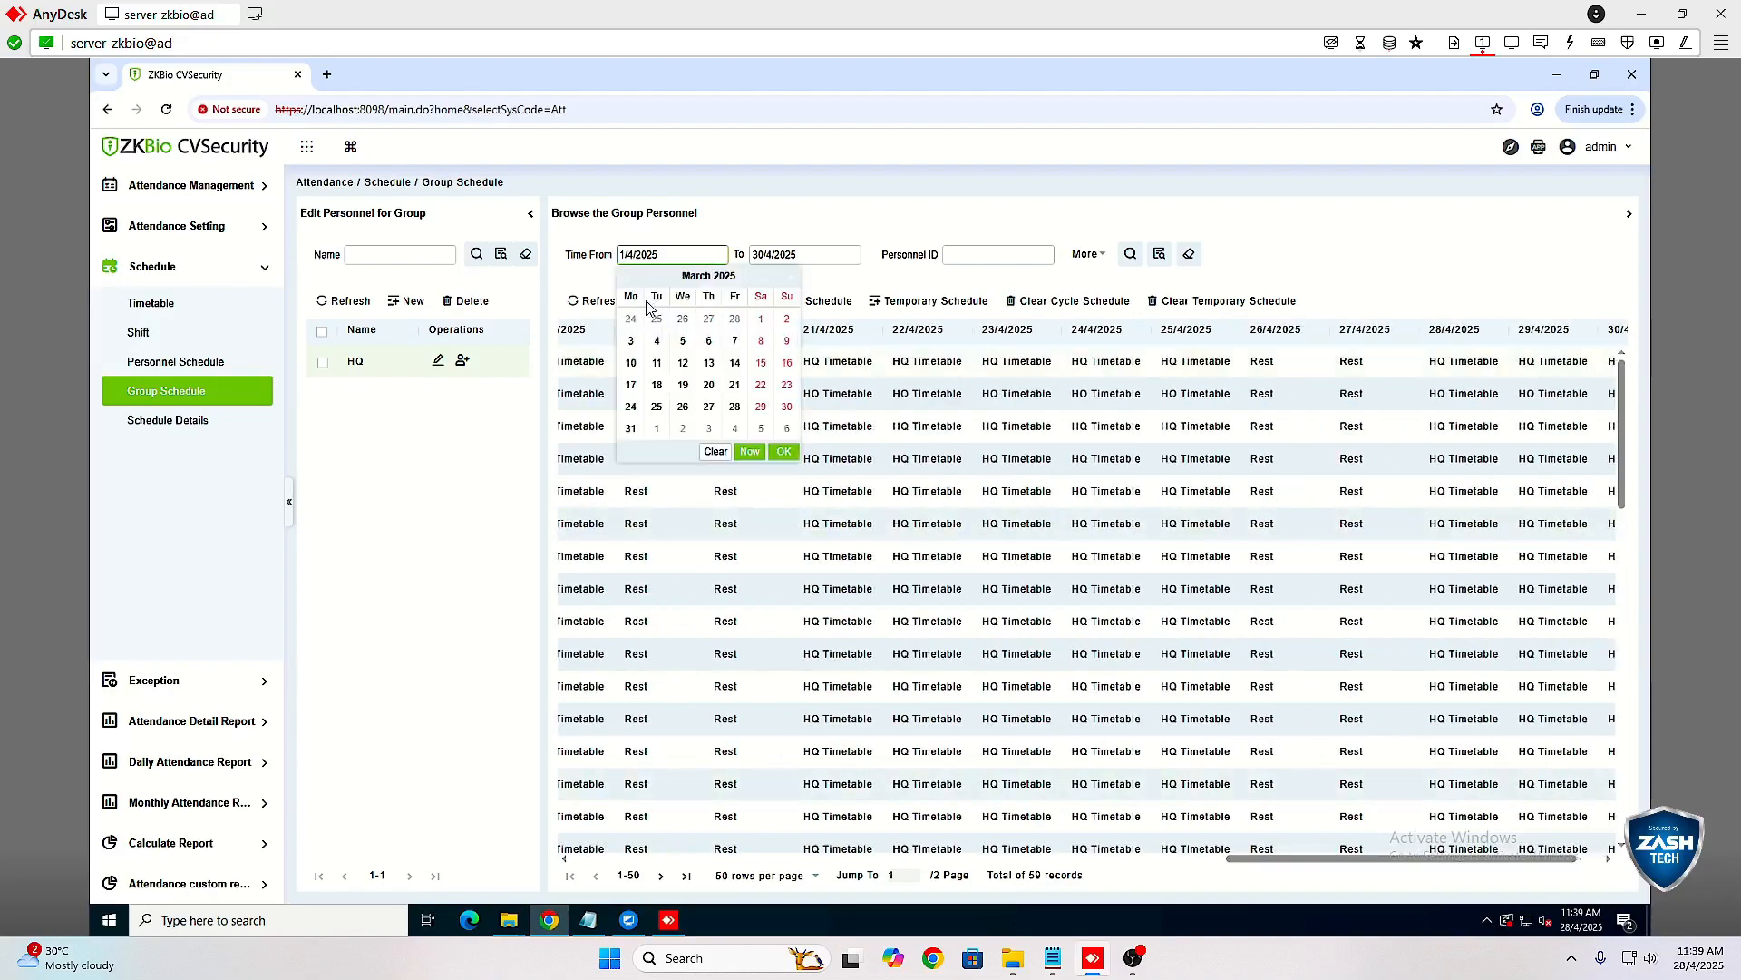
left_click(762, 319)
left_click(821, 254)
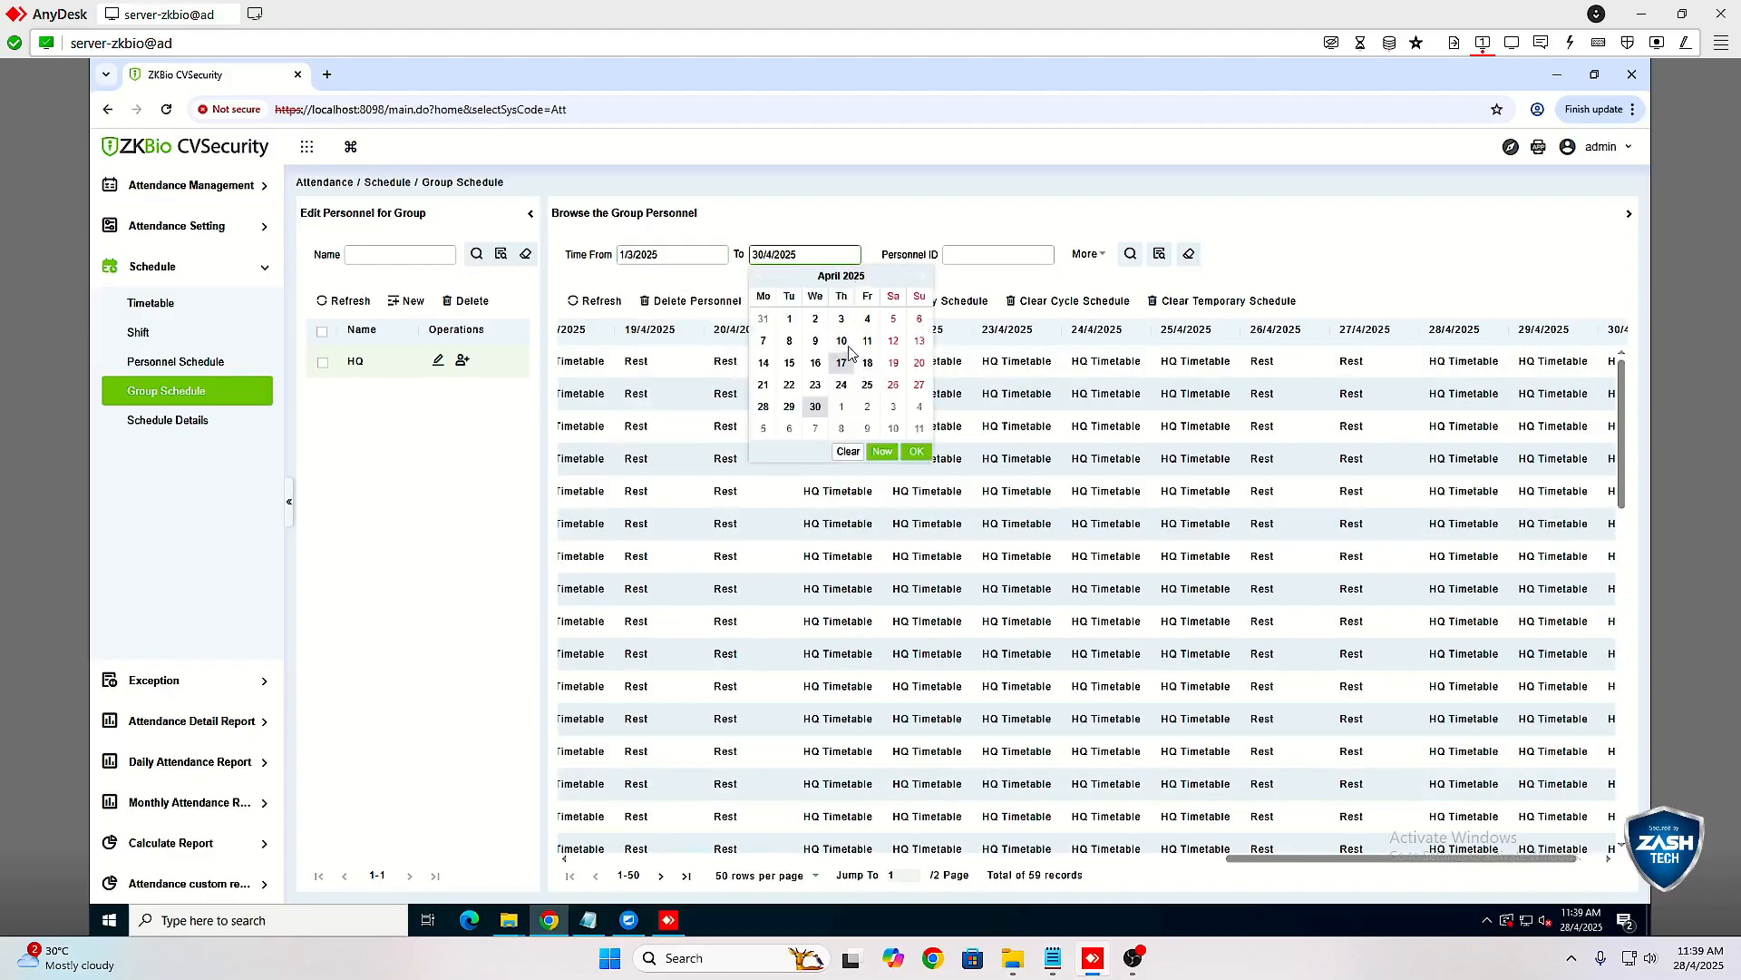
left_click(842, 342)
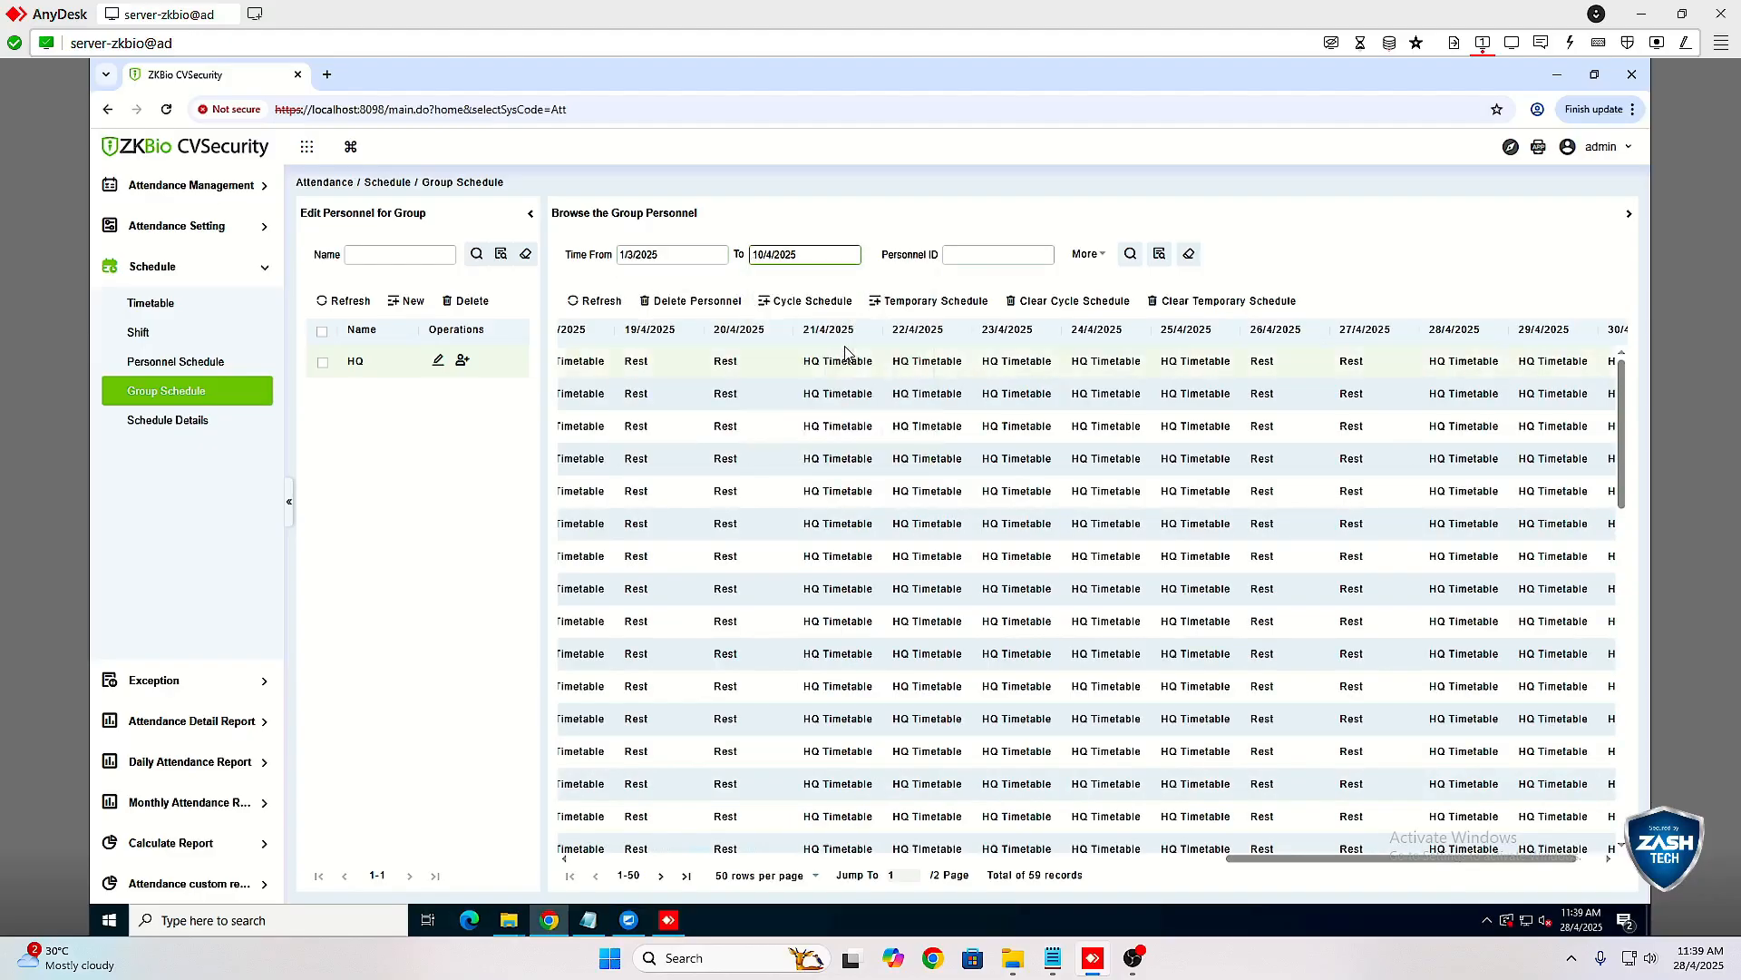
left_click(1131, 257)
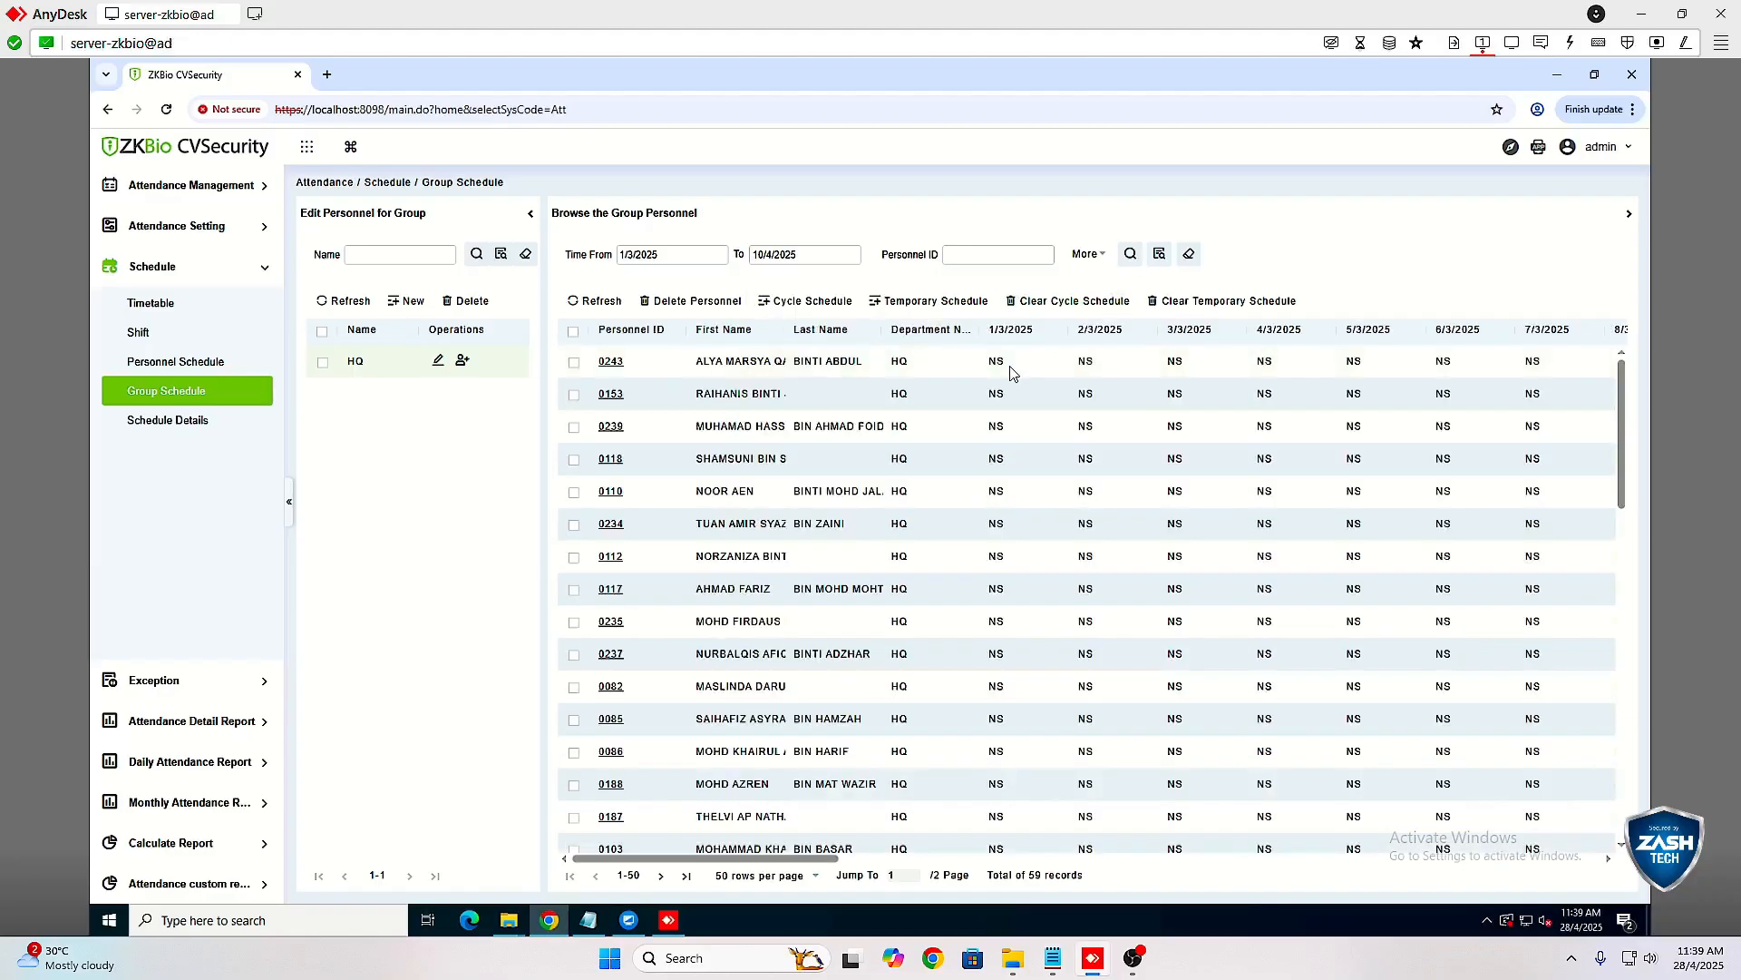
left_click_drag(830, 858, 1486, 878)
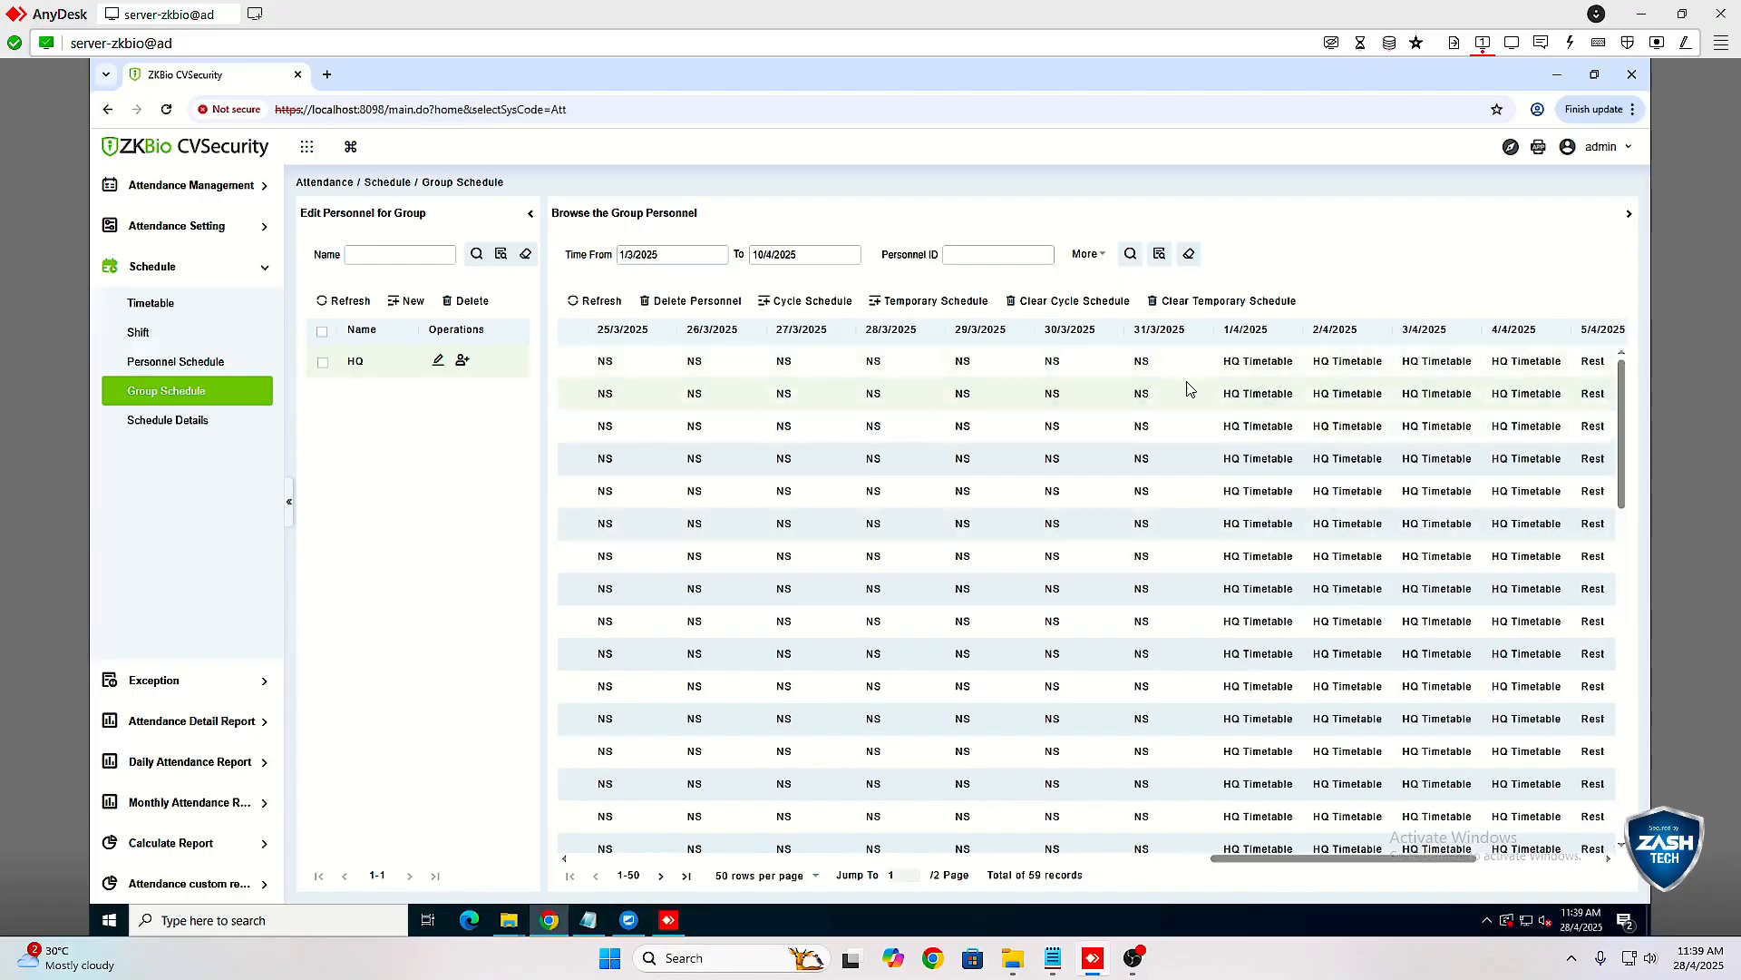
left_click_drag(1293, 863, 1458, 879)
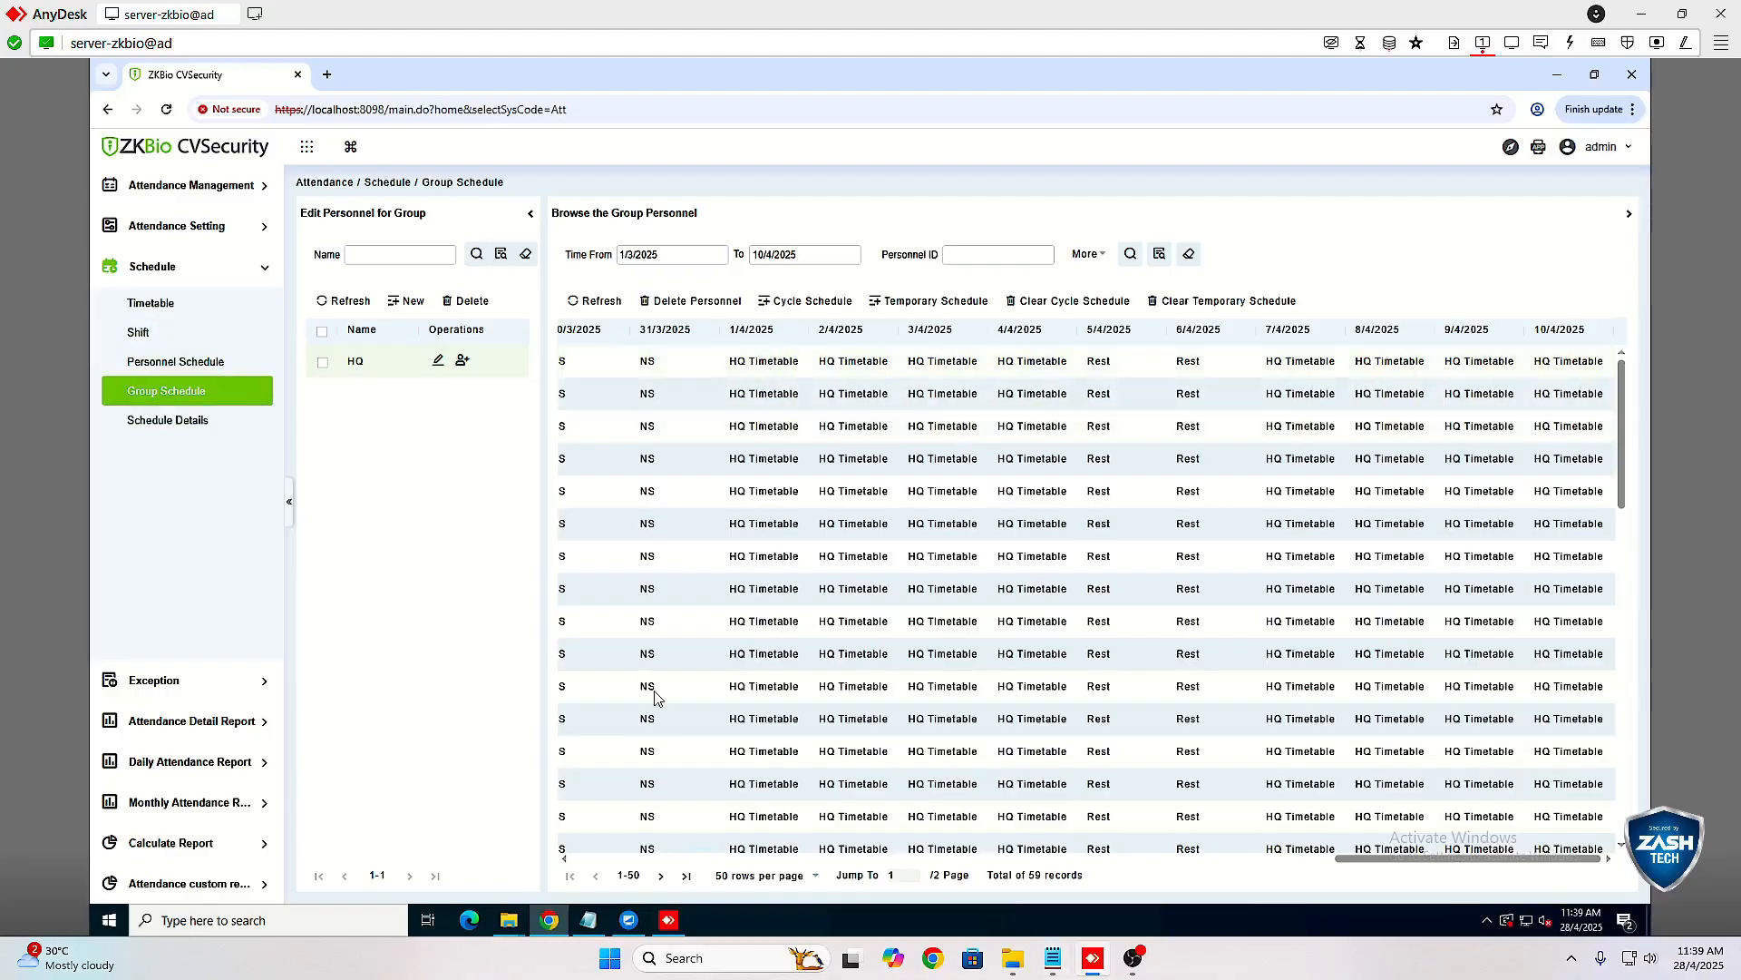
Visit the Personnel Schedule page and return to the Group Schedule page.
left_click(175, 363)
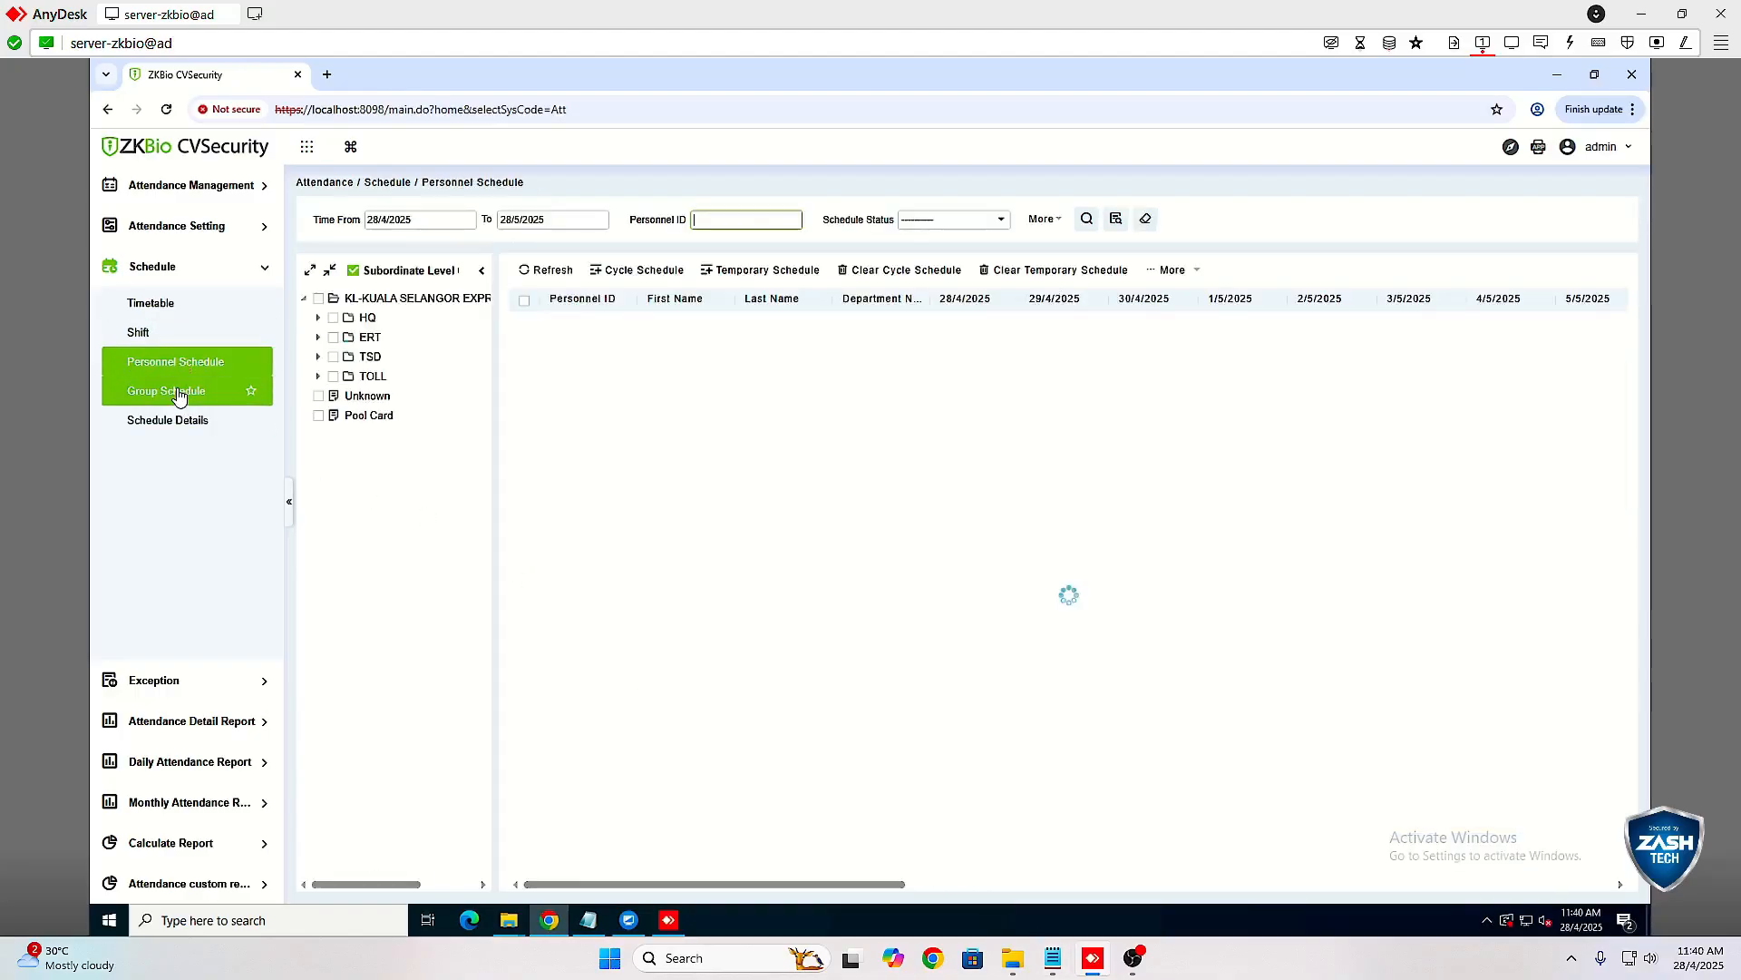
left_click(177, 393)
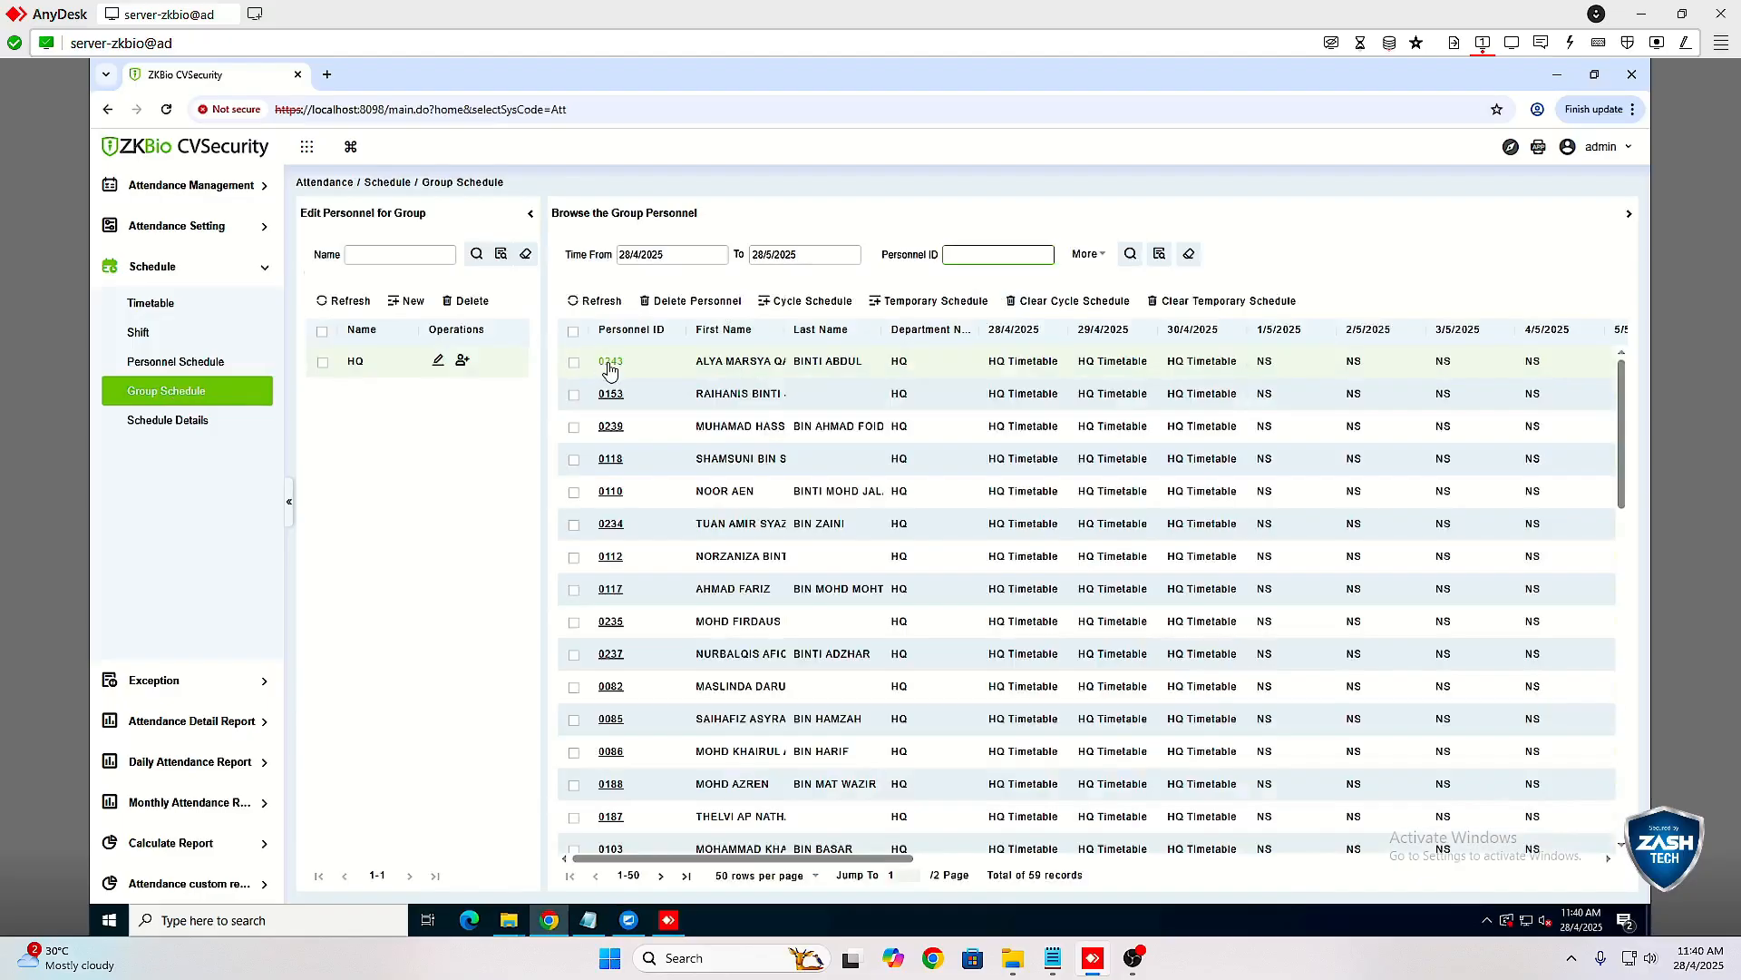